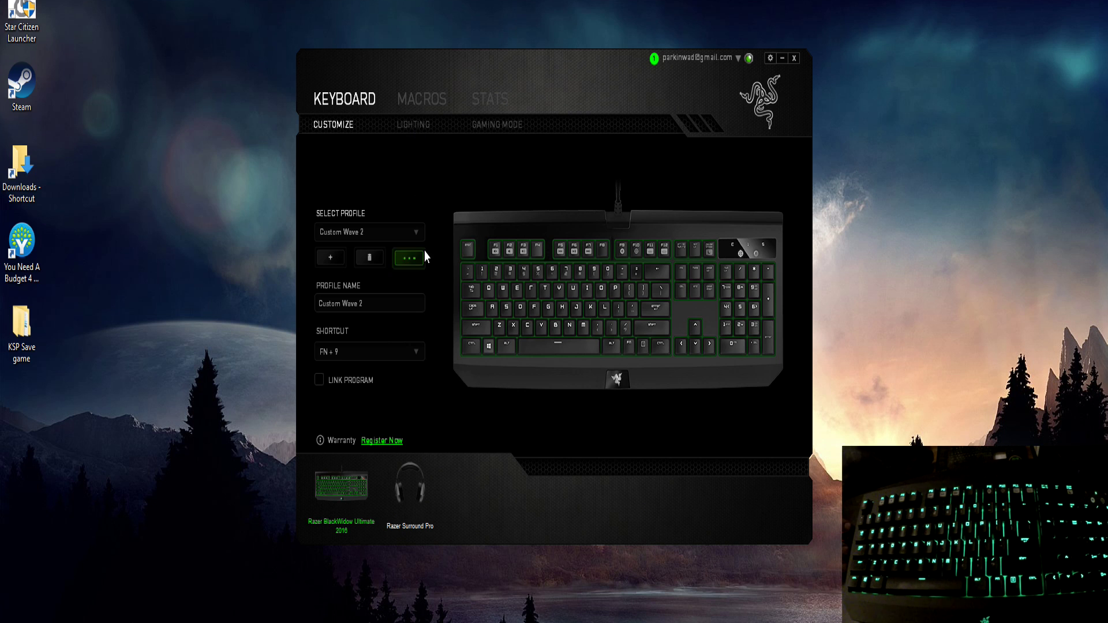
# - Switch to the Custom Wave 1 profile and open its Lighting settings
pyautogui.click(416, 231)
pyautogui.scroll(-3, 356, 267)
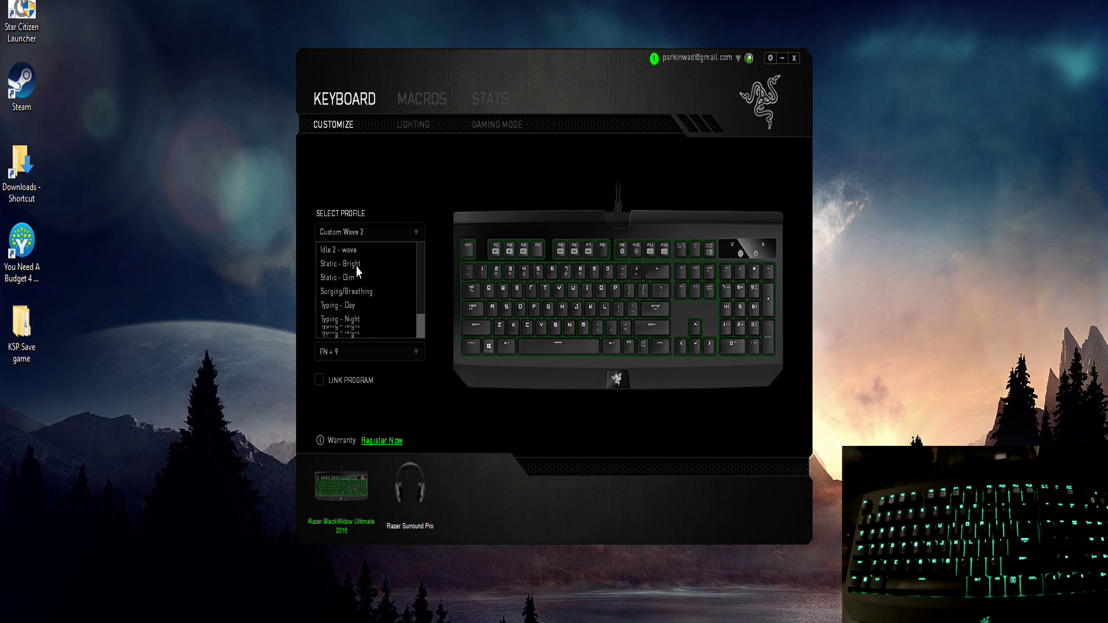
pyautogui.scroll(3, 361, 280)
pyautogui.click(426, 194)
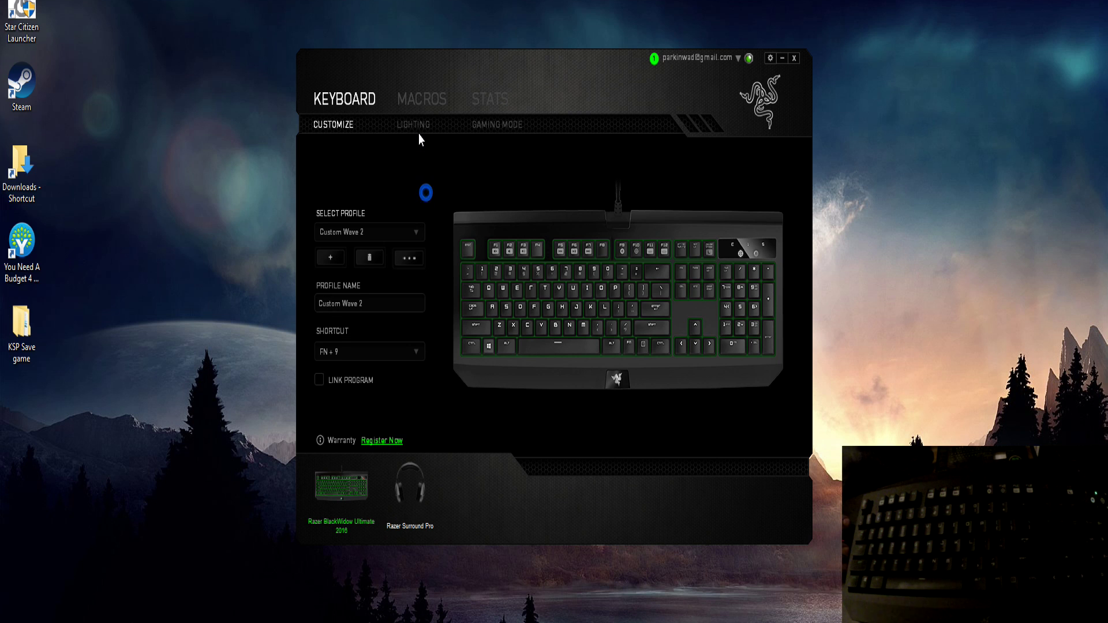
pyautogui.click(415, 236)
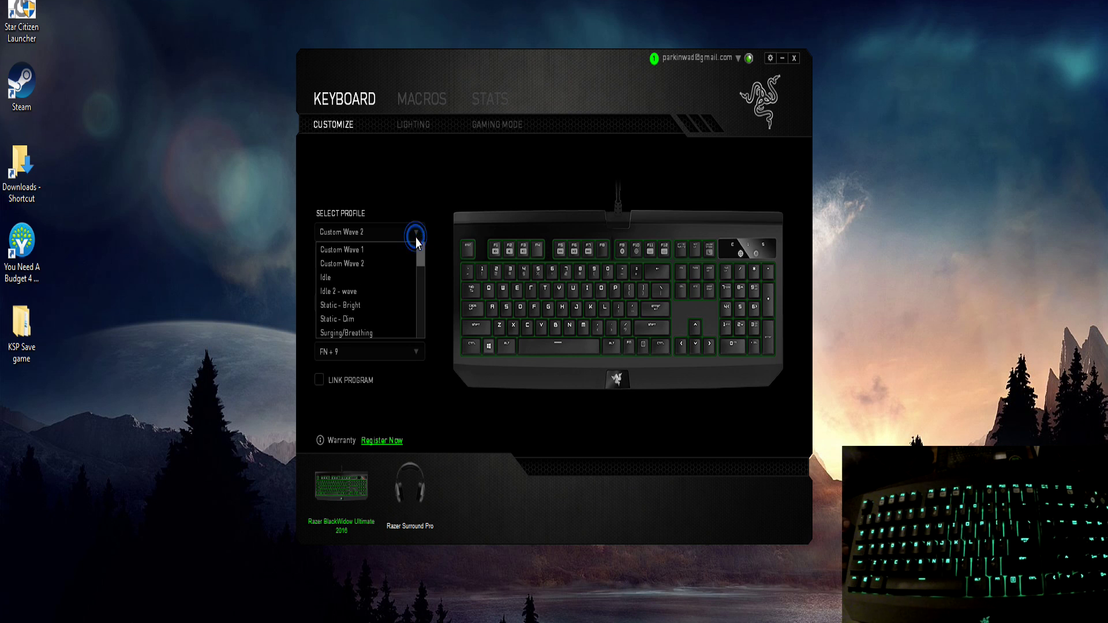
pyautogui.click(353, 249)
pyautogui.click(407, 179)
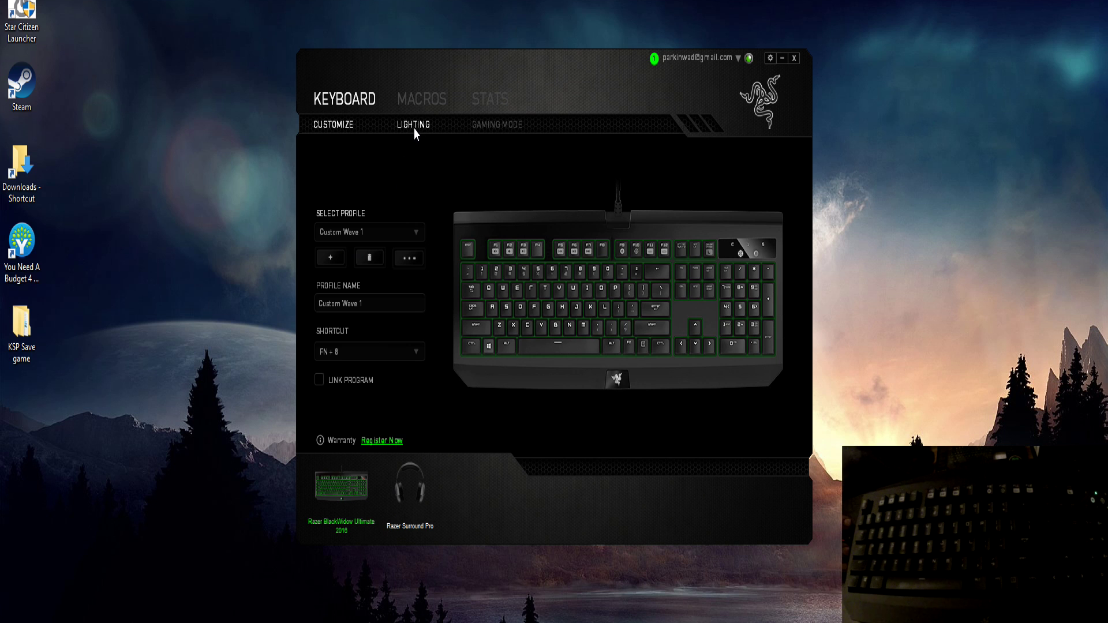
pyautogui.click(415, 128)
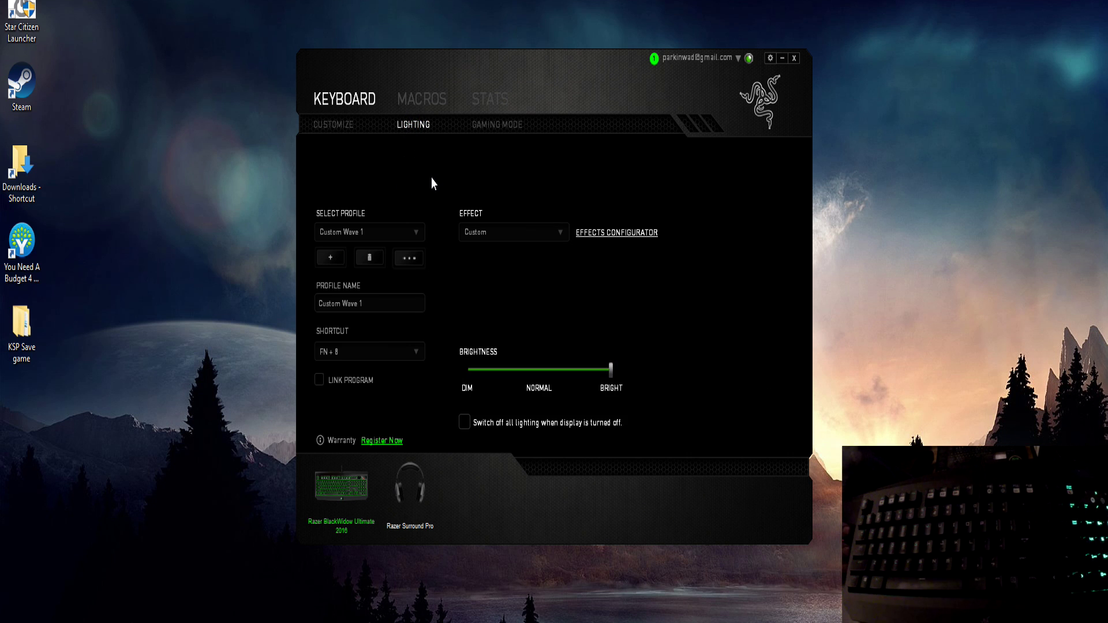
# - Recheck the profile list, keeping Custom Wave 1, and open the Effects Configurator
pyautogui.click(409, 226)
pyautogui.scroll(-3, 403, 285)
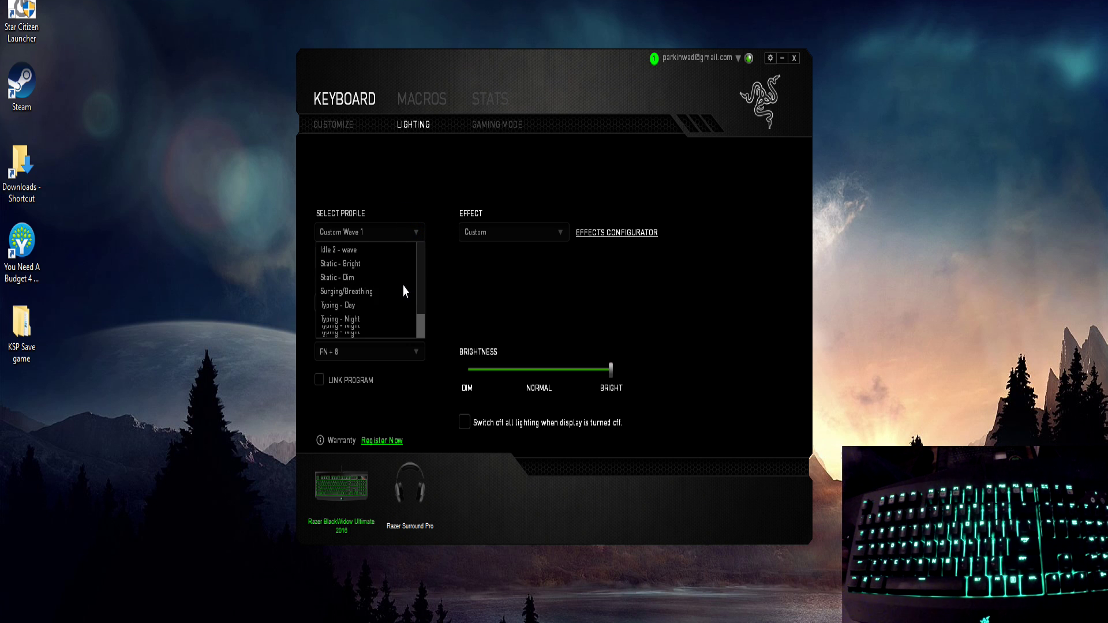
pyautogui.scroll(3, 403, 286)
pyautogui.click(403, 197)
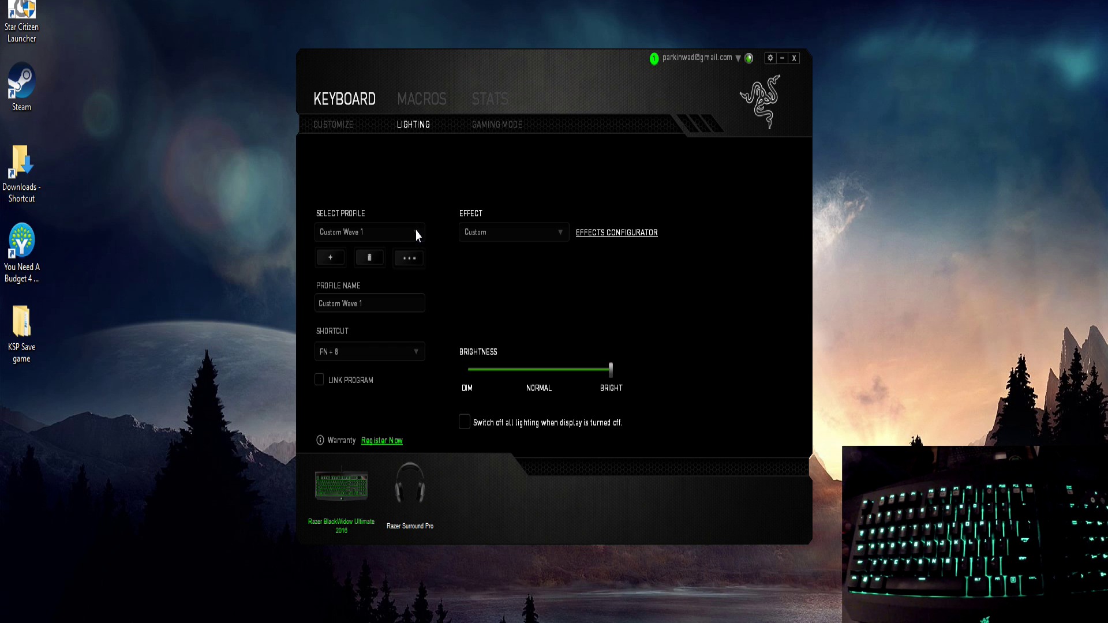
pyautogui.click(416, 232)
pyautogui.click(409, 186)
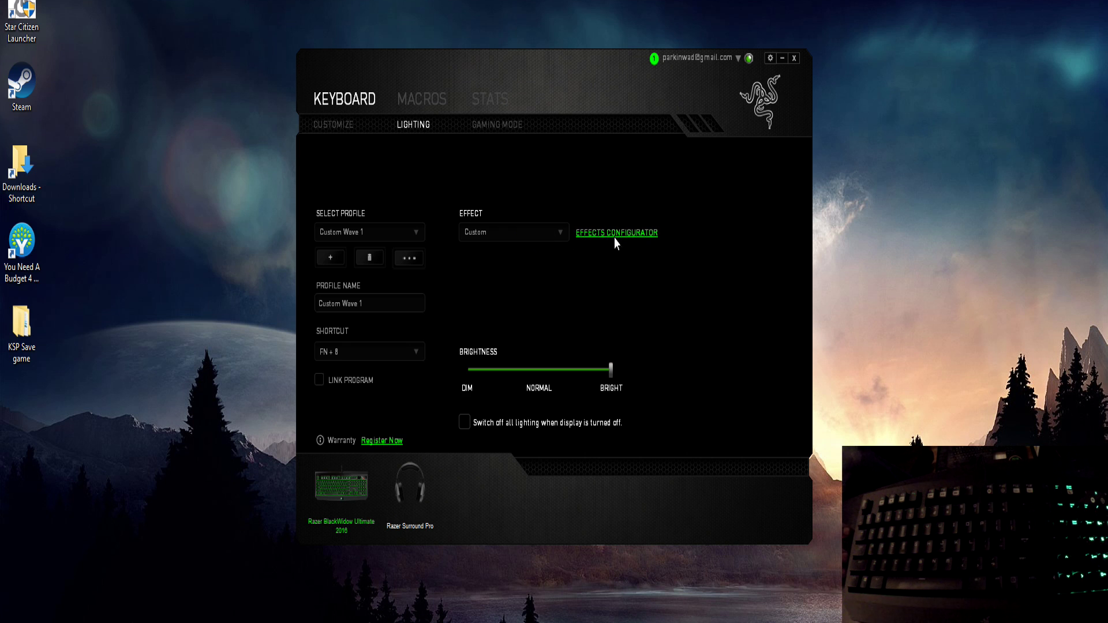
pyautogui.click(415, 233)
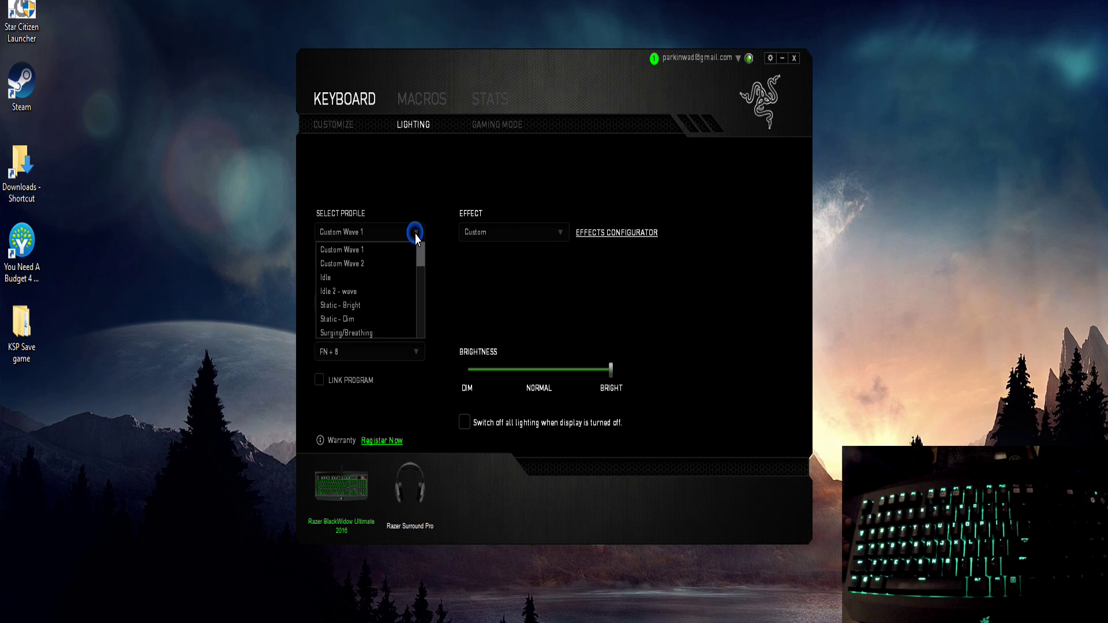
pyautogui.click(415, 234)
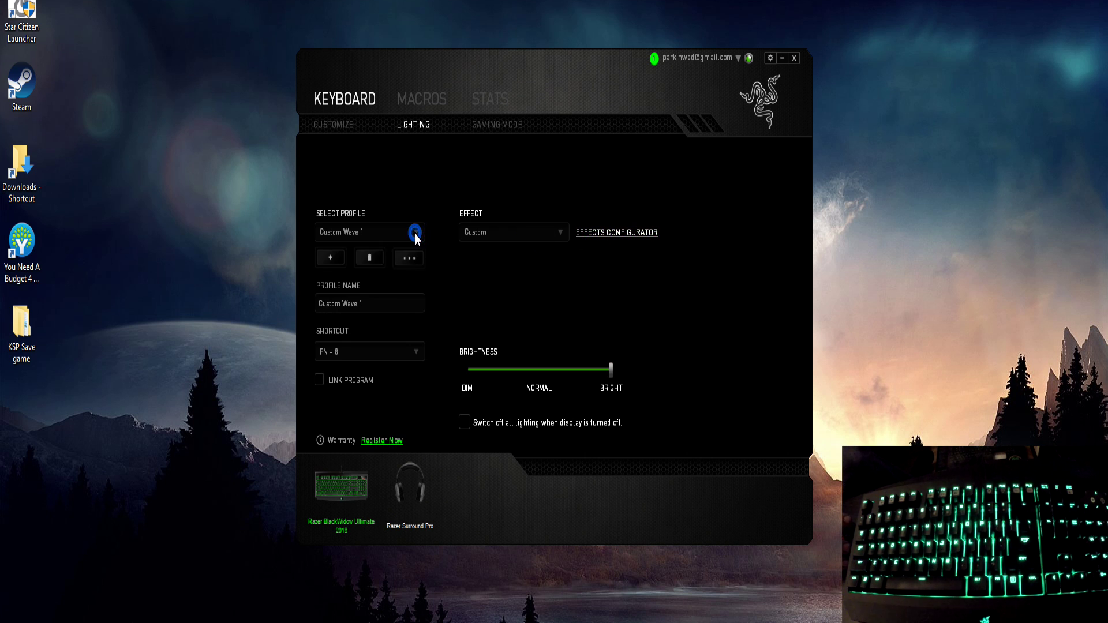
pyautogui.click(628, 233)
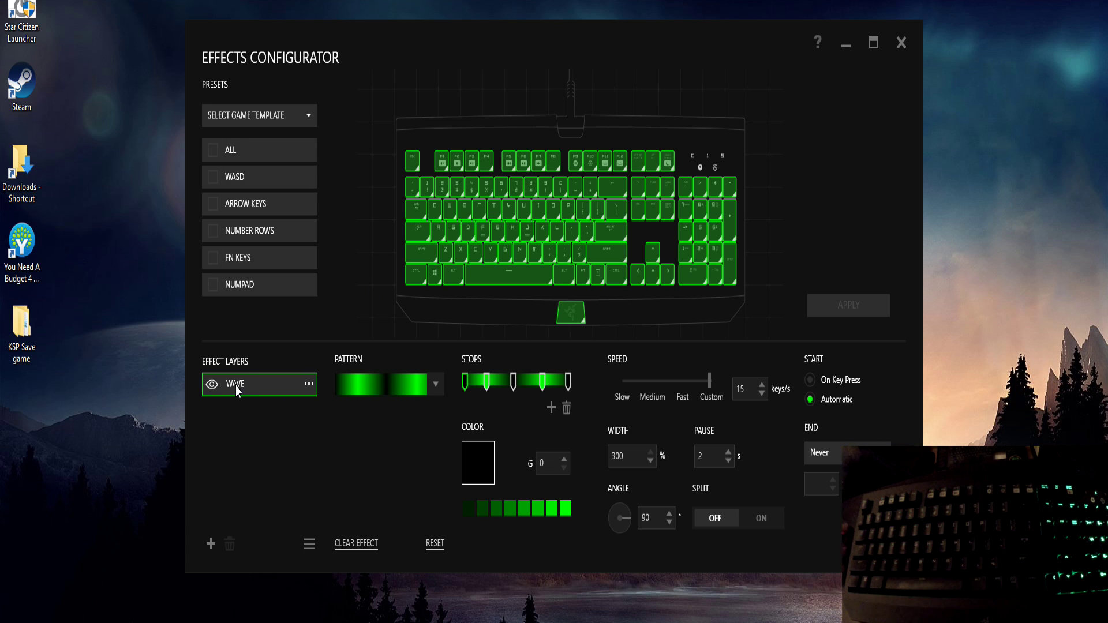
# - Inspect the WAVE layer's effect and pattern menus, keep the green gradient, and select the width value
pyautogui.click(311, 386)
pyautogui.click(318, 464)
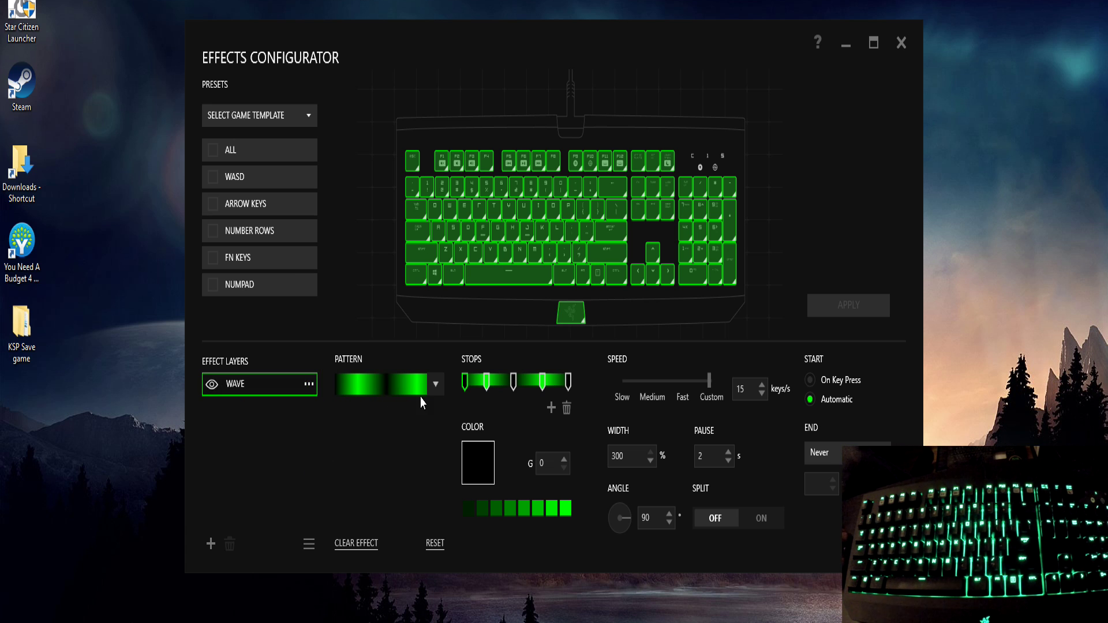
pyautogui.click(439, 389)
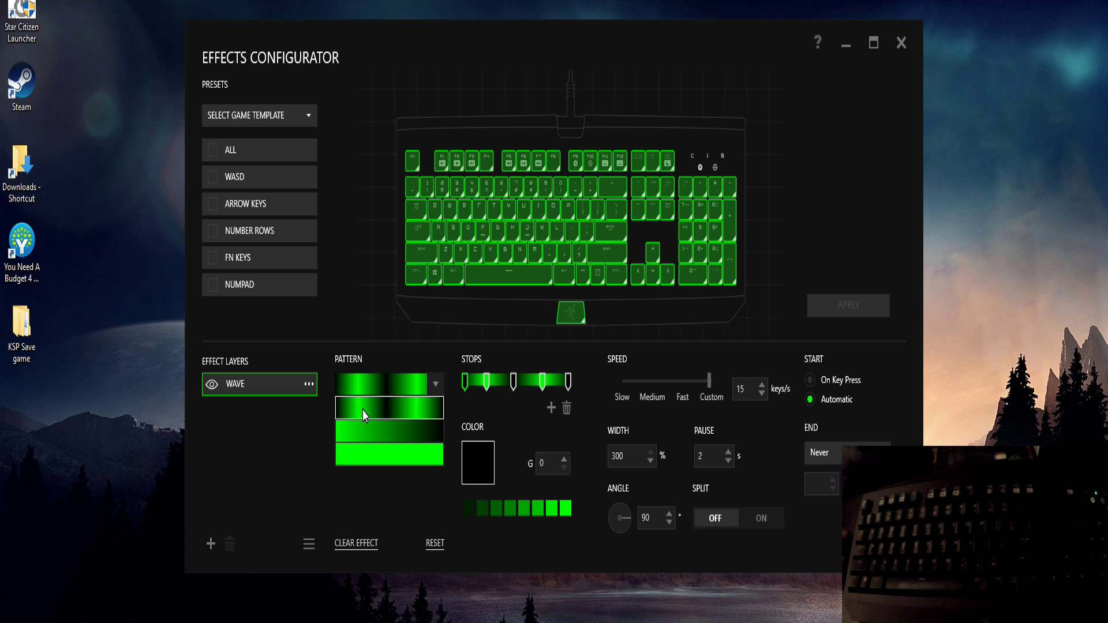
pyautogui.click(401, 411)
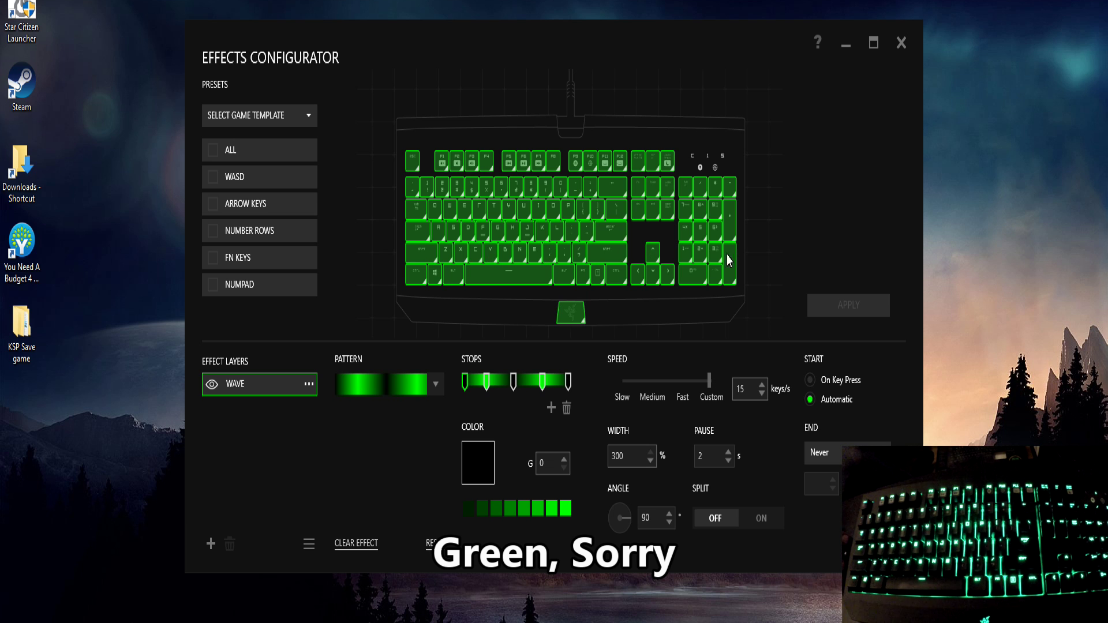
pyautogui.doubleClick(616, 458)
pyautogui.write('1')
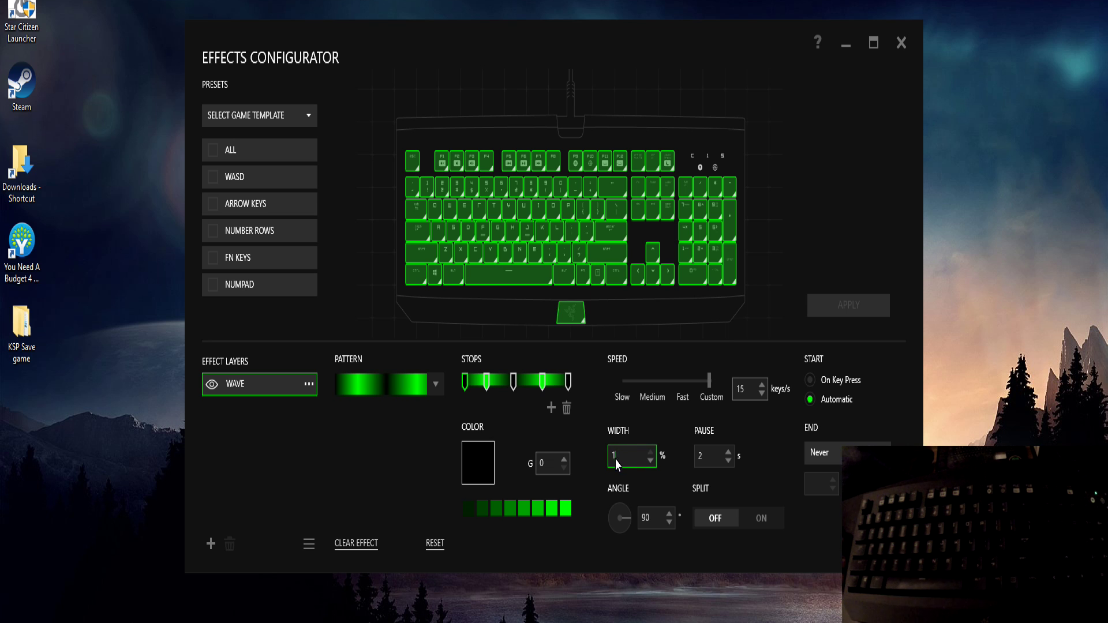
pyautogui.write('00')
pyautogui.click(869, 308)
pyautogui.click(636, 462)
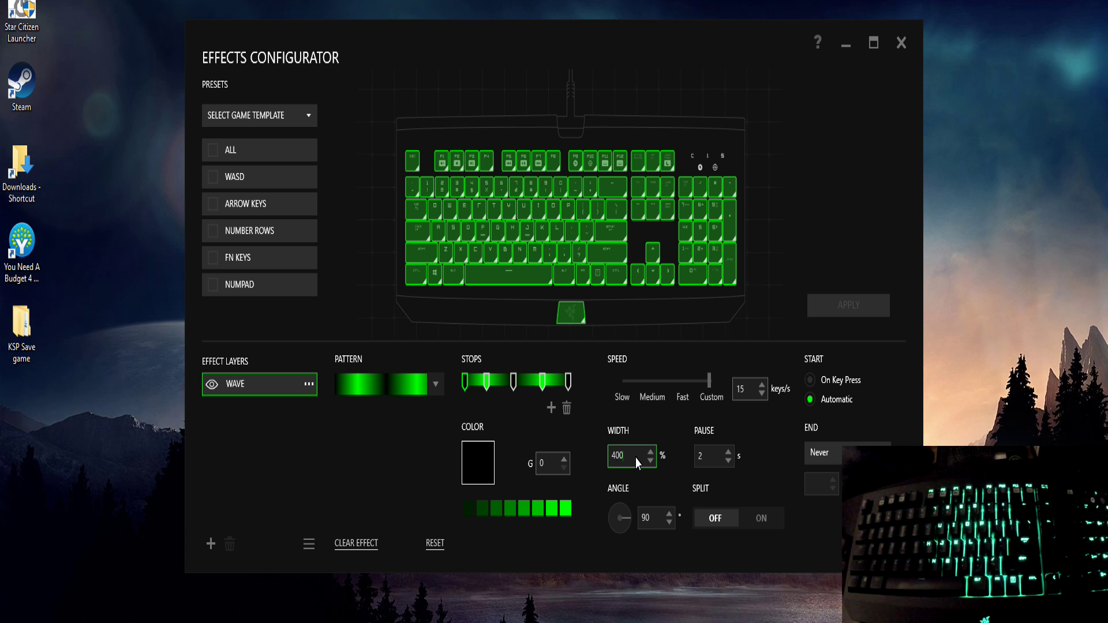
pyautogui.write('400')
pyautogui.press('Return')
pyautogui.click(828, 306)
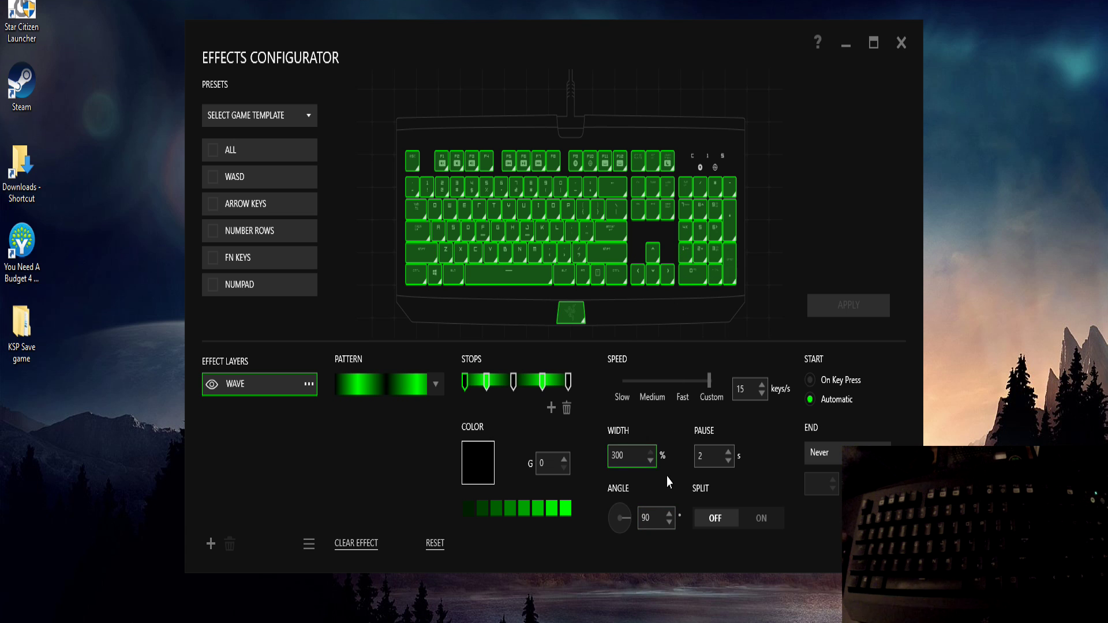
pyautogui.doubleClick(656, 518)
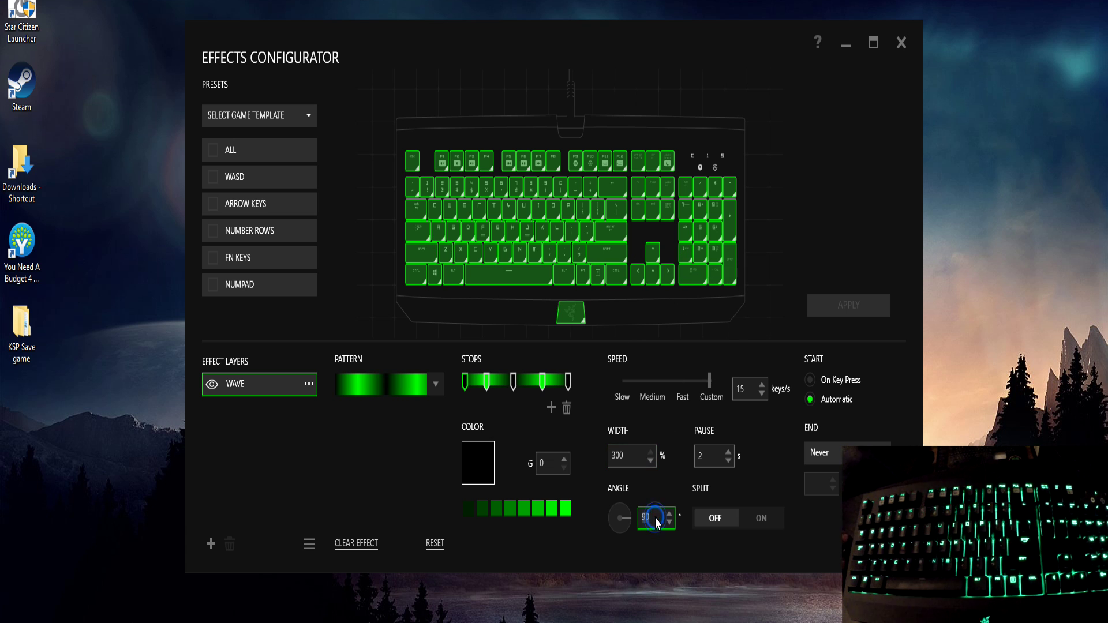
pyautogui.write('45')
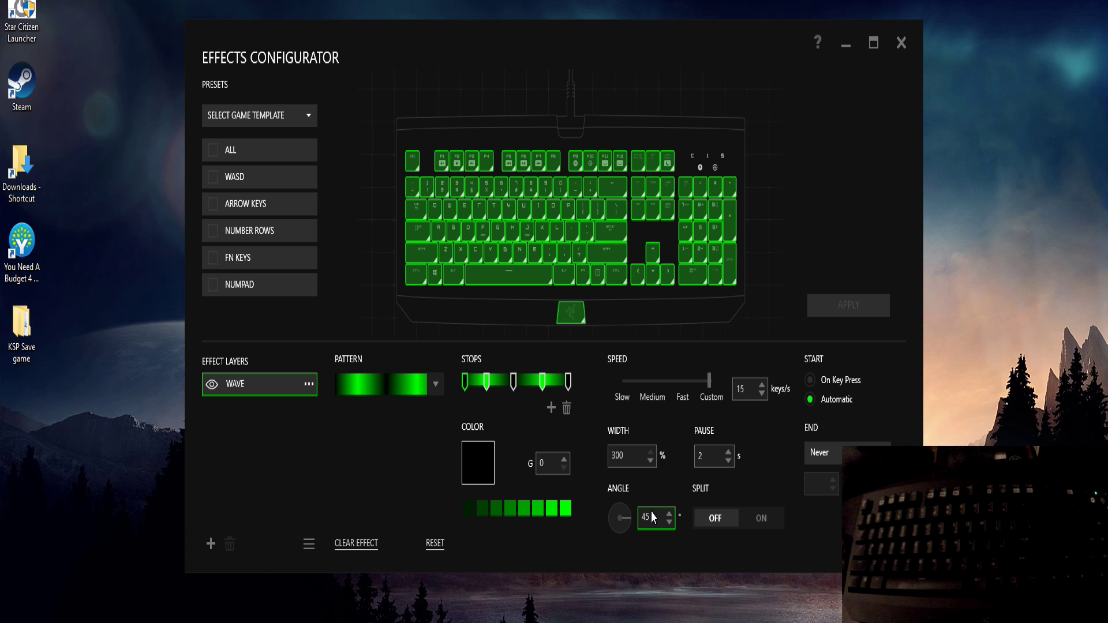
pyautogui.press('Return')
pyautogui.click(855, 306)
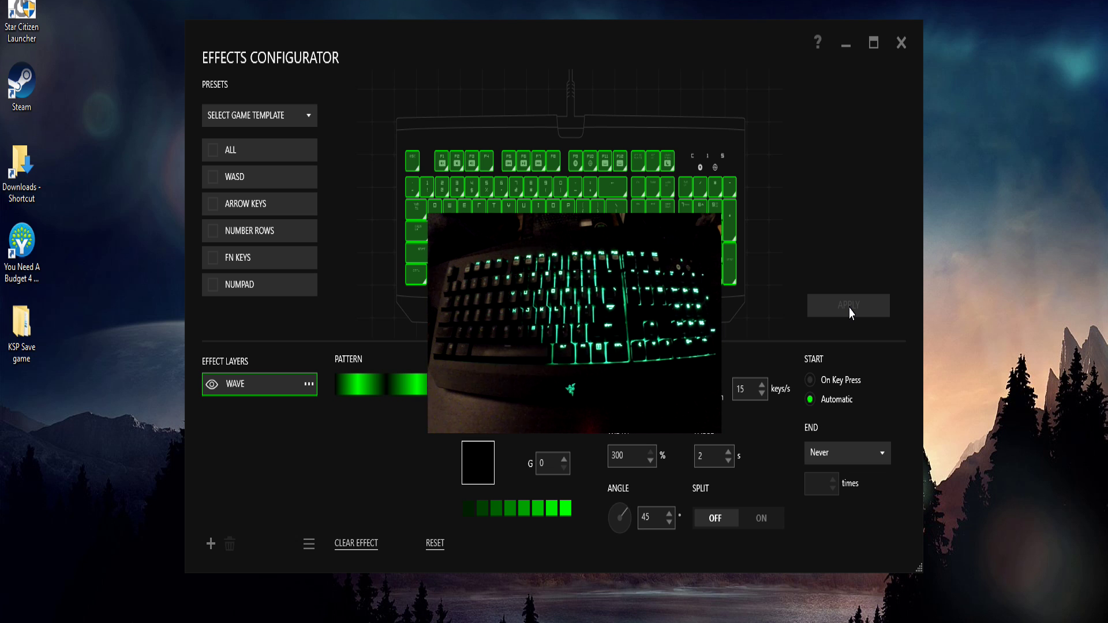
pyautogui.click(654, 519)
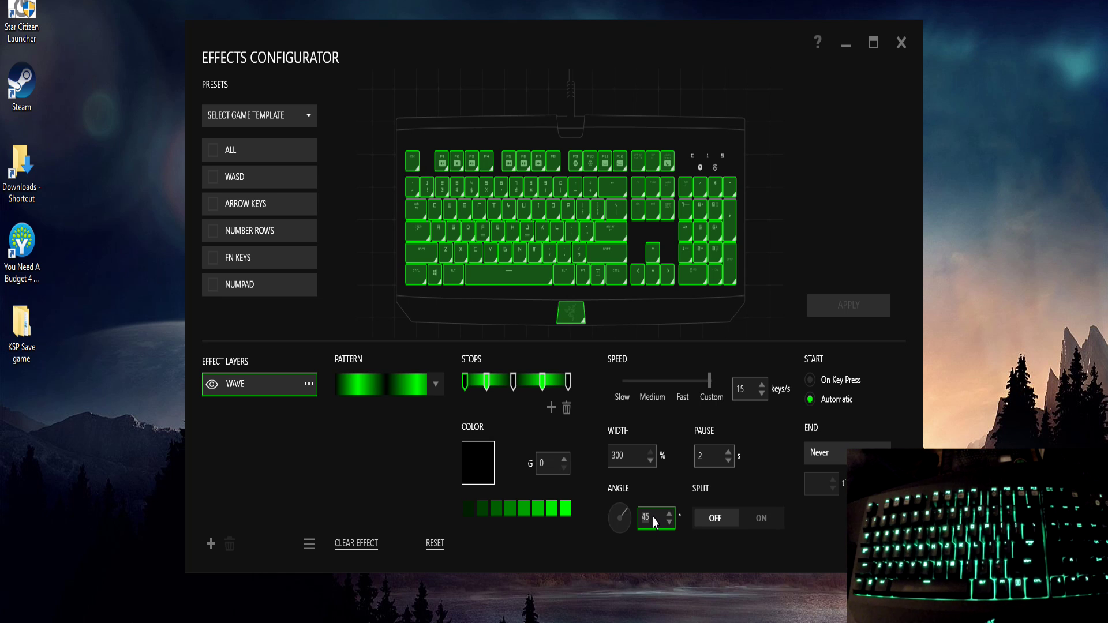
pyautogui.write('90')
pyautogui.click(848, 305)
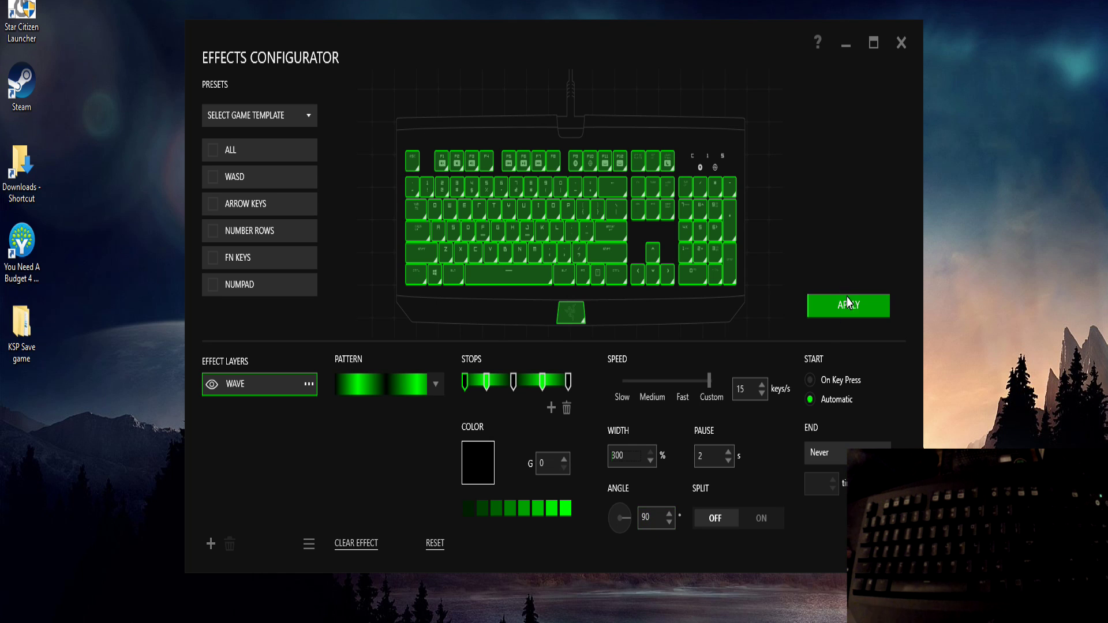
# - Try the split wave on the keyboard, then turn split off and apply the wave again
pyautogui.click(728, 520)
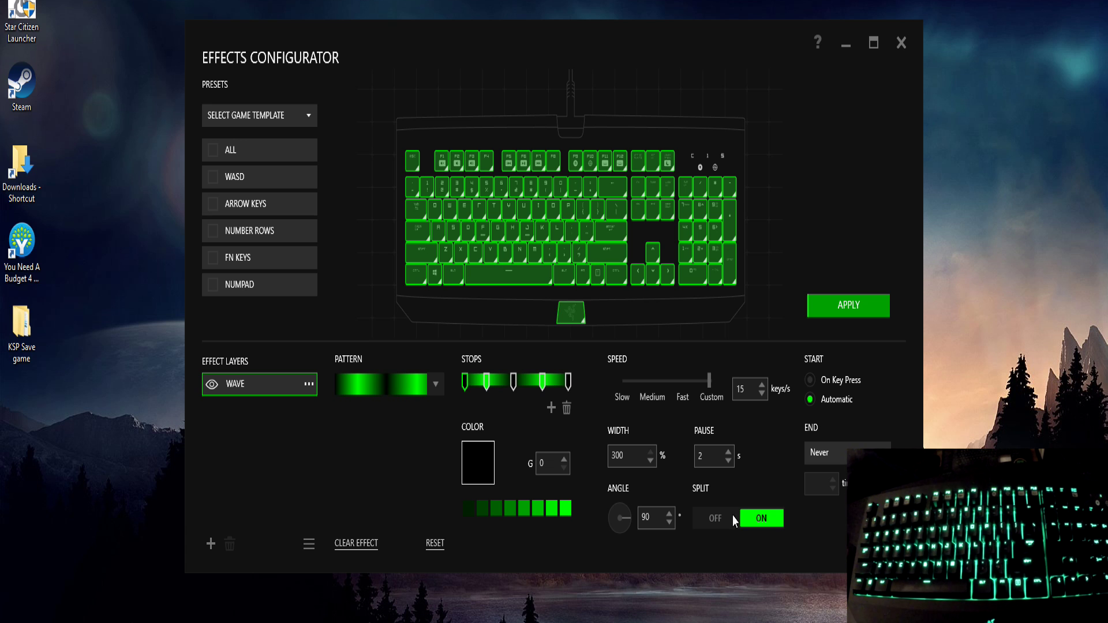
pyautogui.click(860, 312)
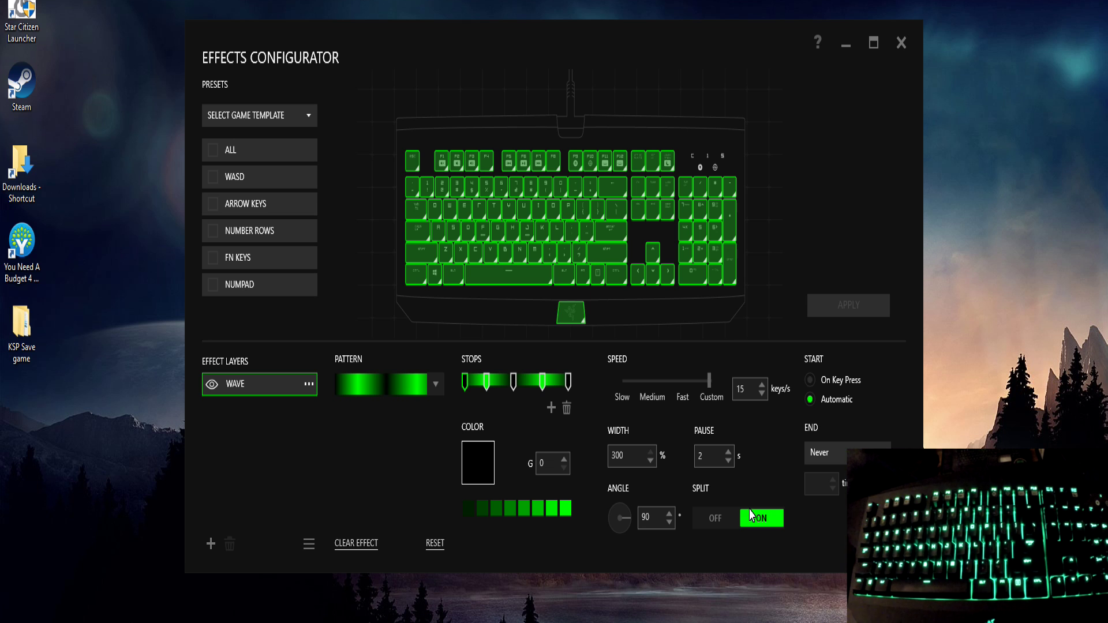
pyautogui.click(732, 520)
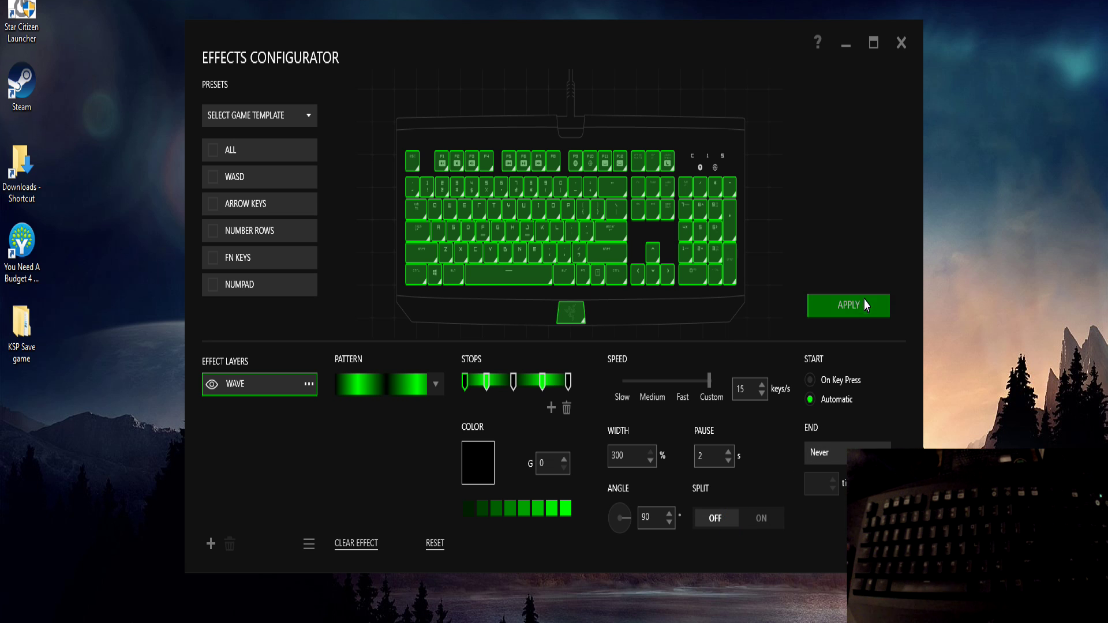
pyautogui.click(840, 305)
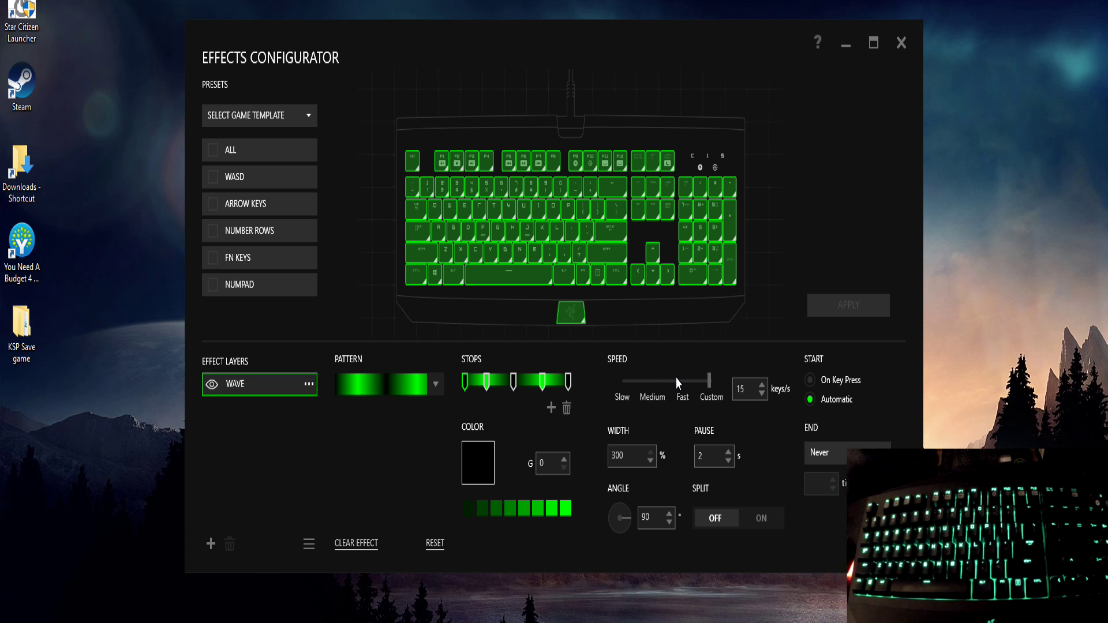
# - Toggle the wave's start between On Key Press and Automatic, then close the Effects Configurator
pyautogui.click(851, 379)
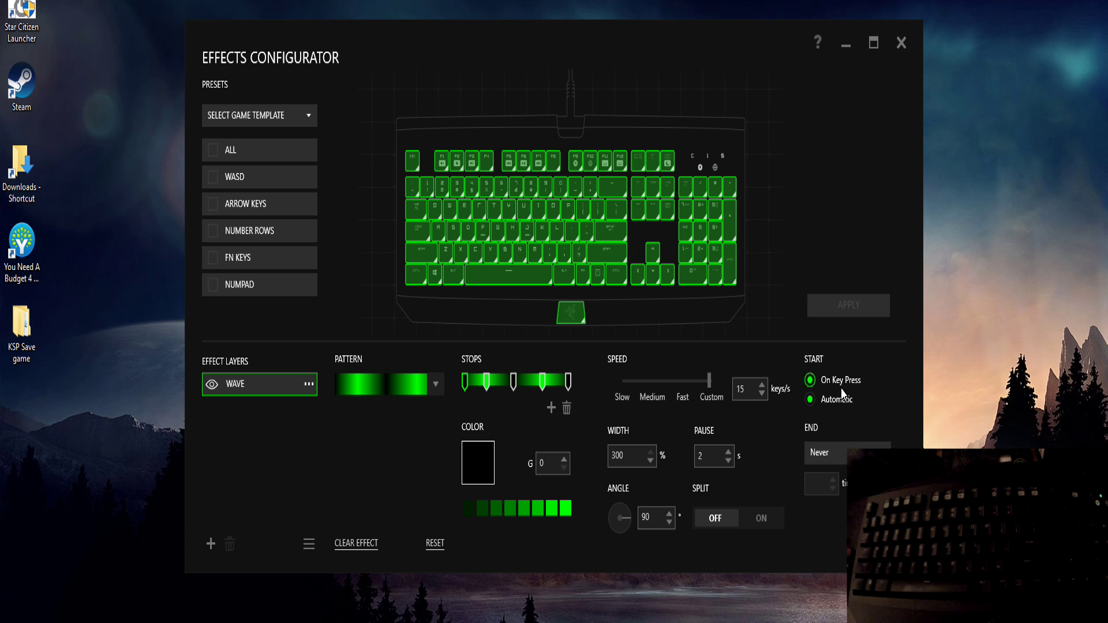
pyautogui.click(838, 398)
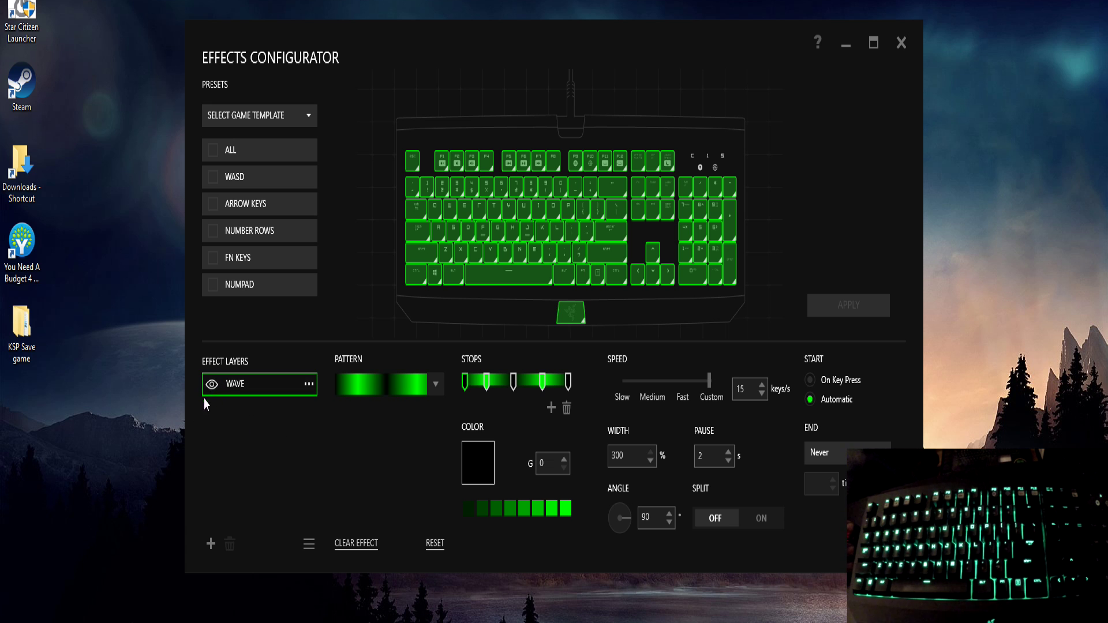
pyautogui.click(855, 381)
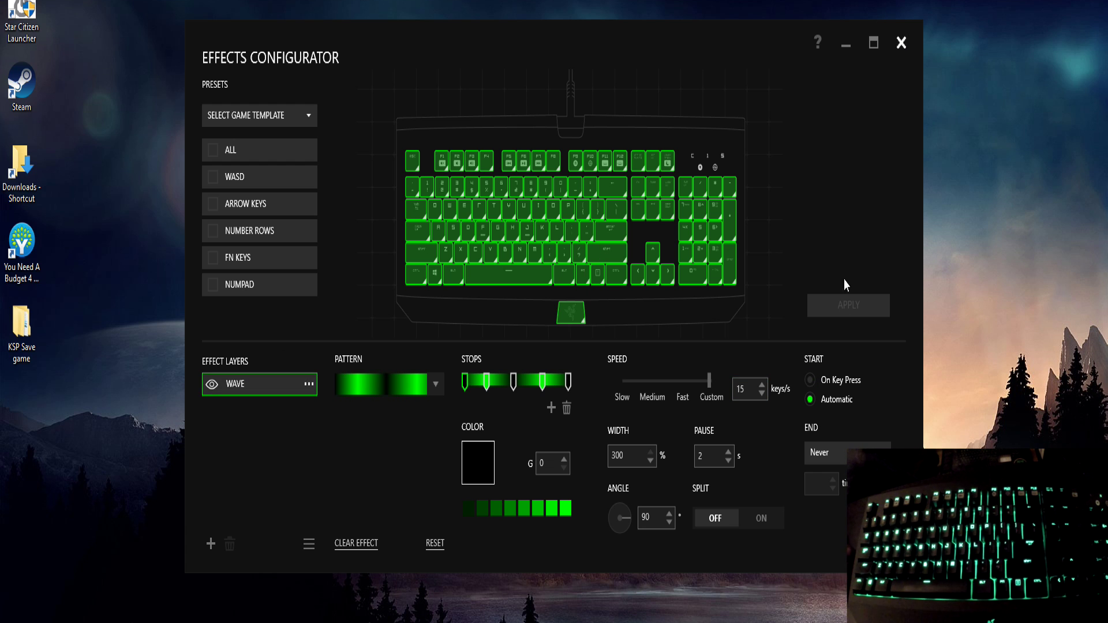
pyautogui.click(901, 43)
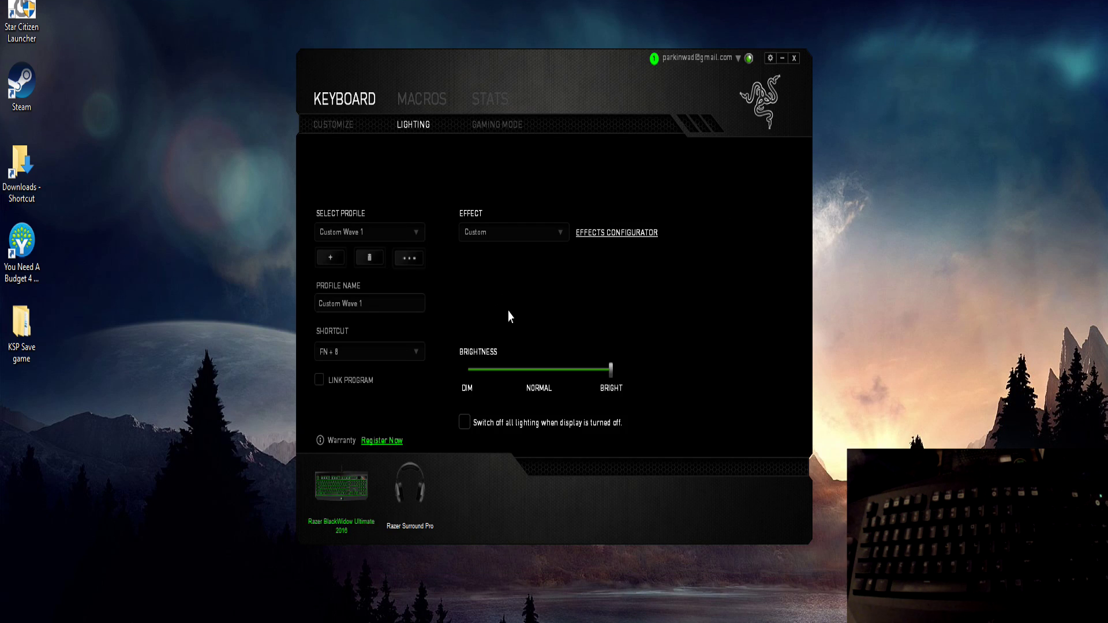
# - Load the Custom Wave 2 profile and open its Reactive-over-Breathing effects configuration
pyautogui.click(416, 232)
pyautogui.click(396, 262)
pyautogui.click(613, 233)
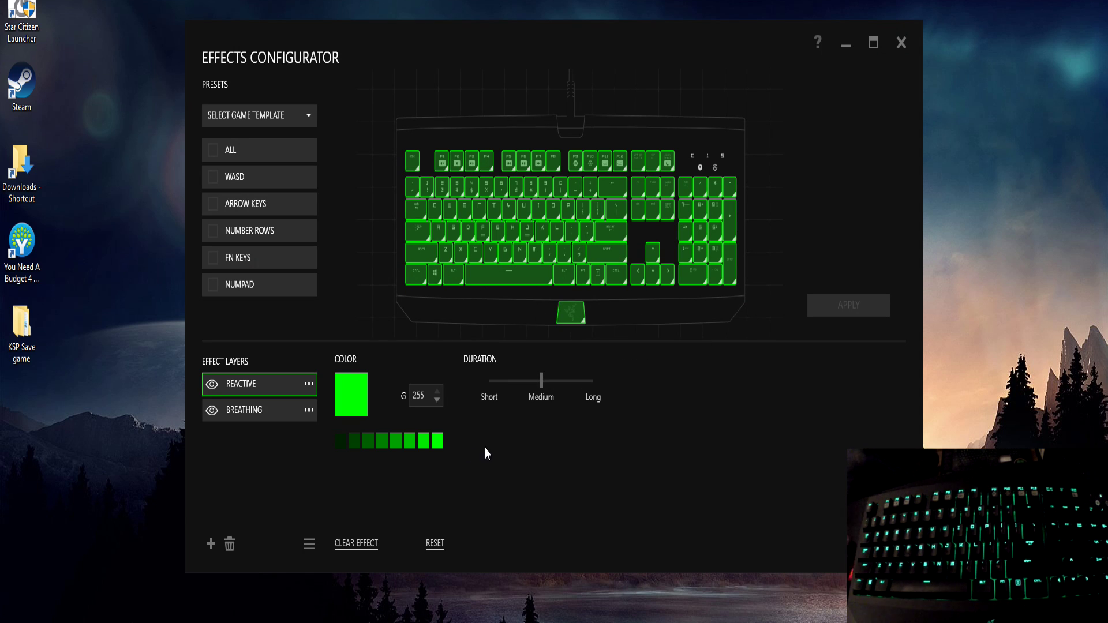
pyautogui.click(245, 409)
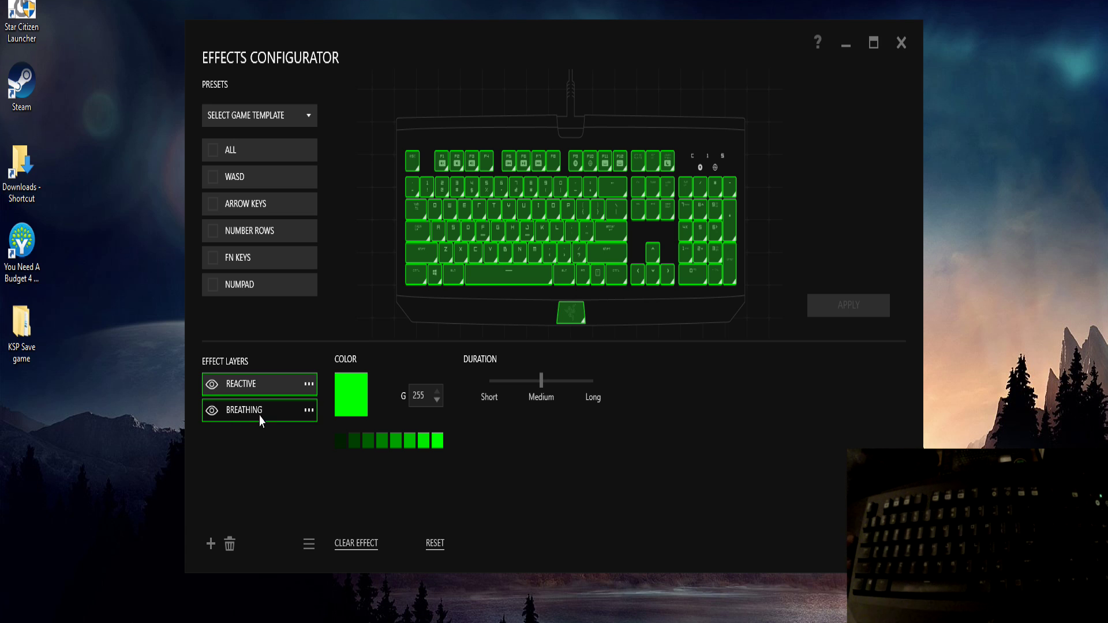
pyautogui.click(242, 385)
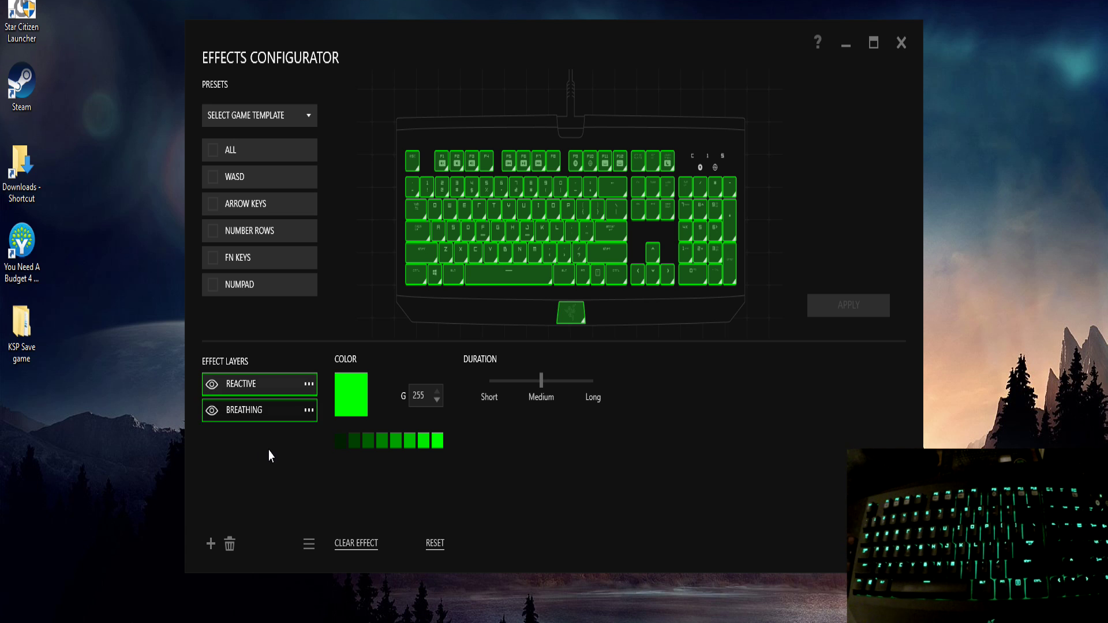
pyautogui.click(246, 409)
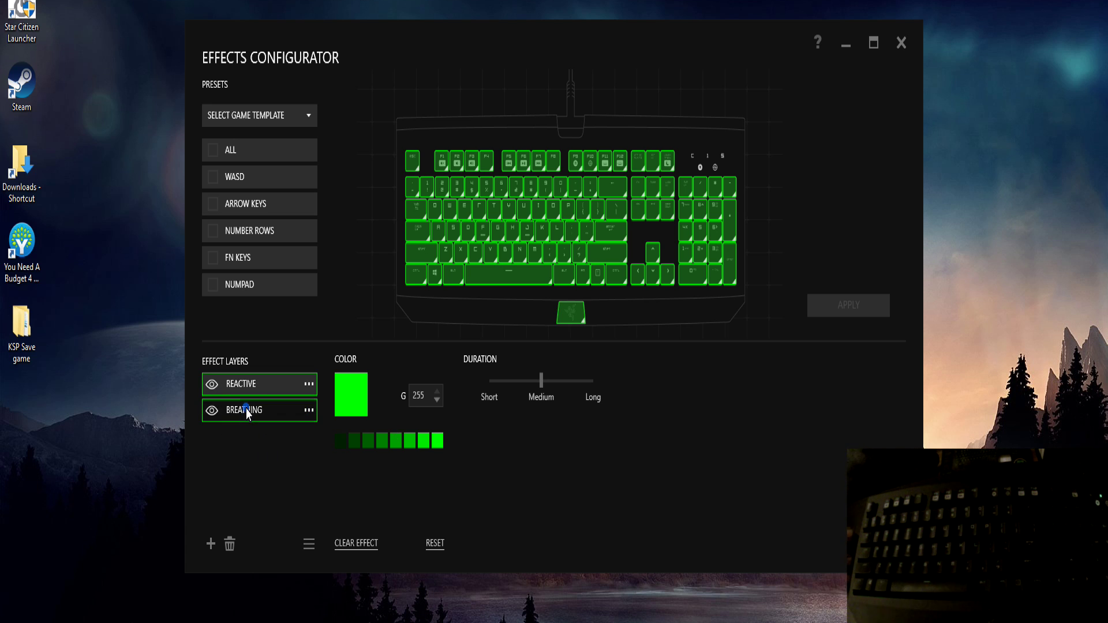
# - Select the REACTIVE layer and apply it to all keys with the ALL preset
pyautogui.click(277, 386)
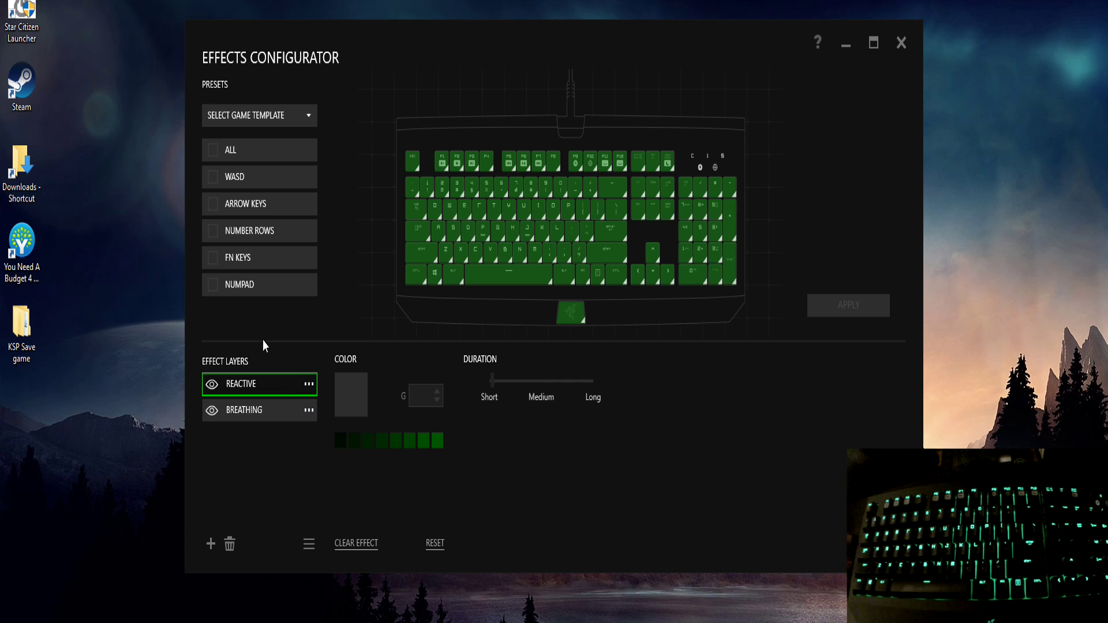
pyautogui.click(213, 150)
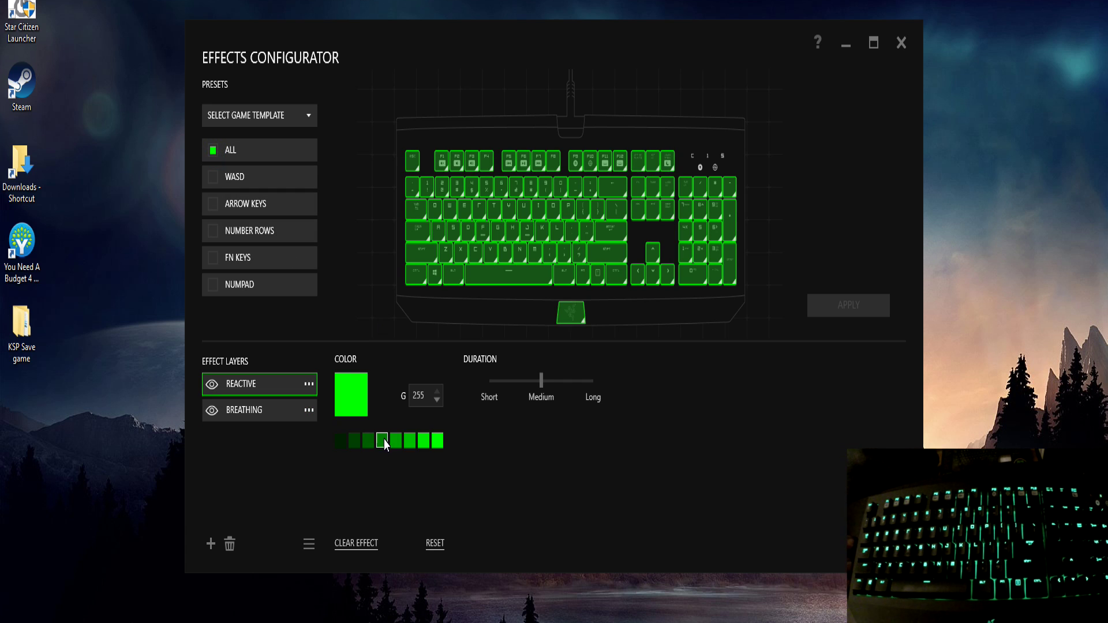
pyautogui.click(268, 385)
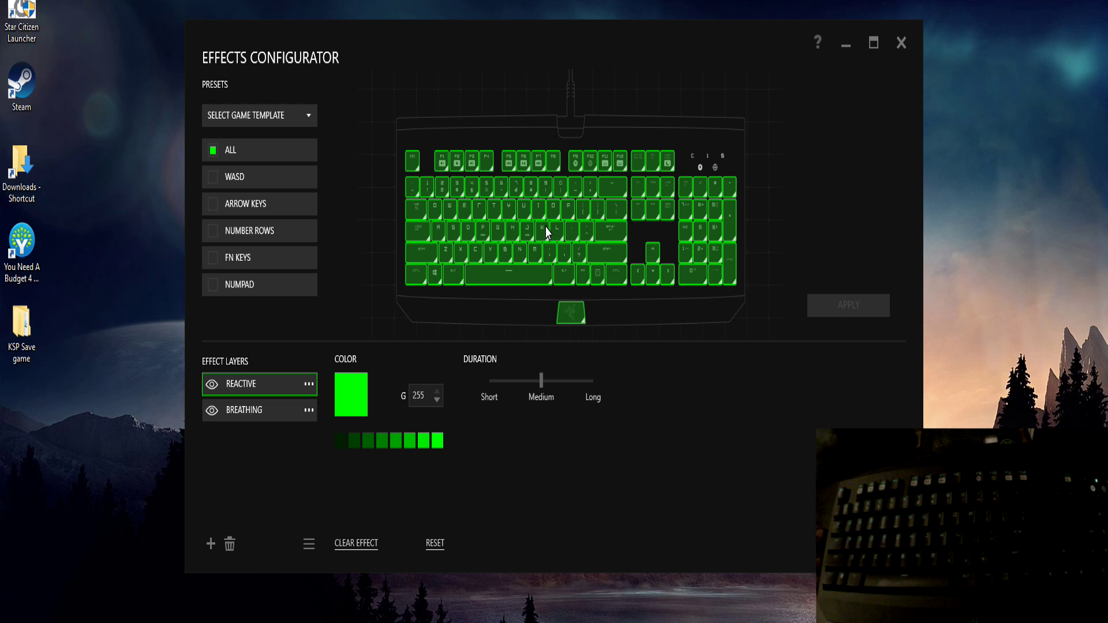
pyautogui.moveTo(545, 228)
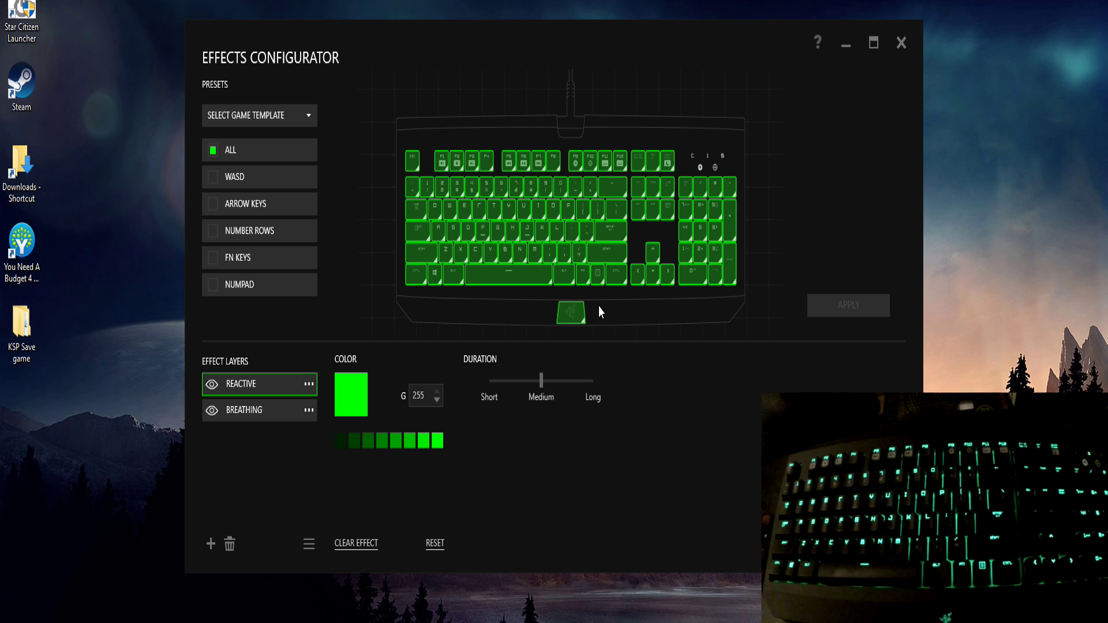
pyautogui.moveTo(569, 315)
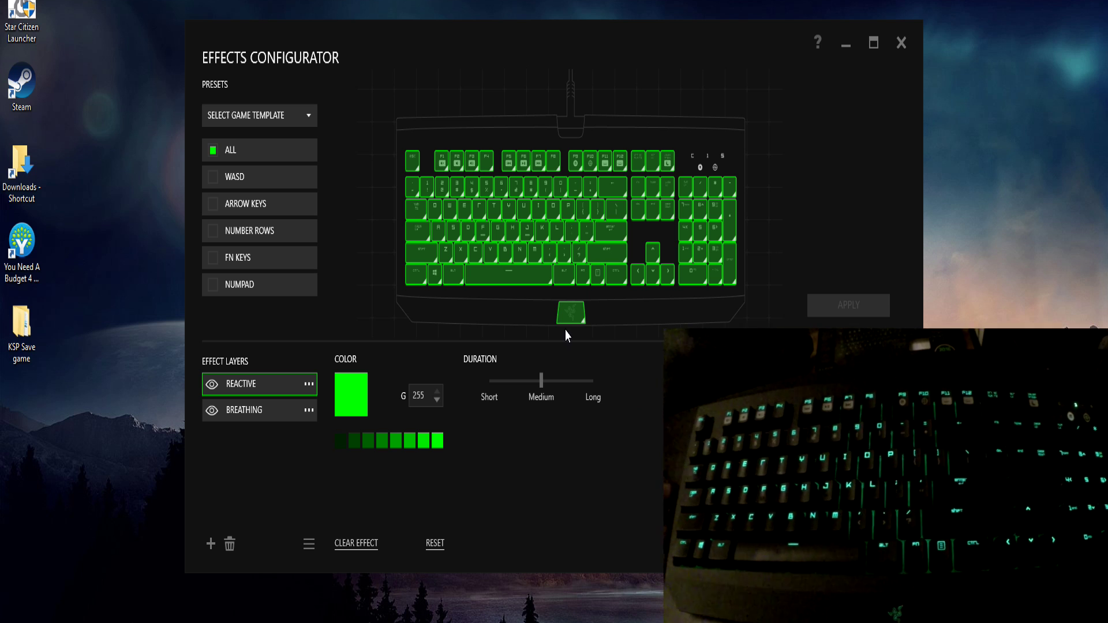
pyautogui.moveTo(569, 314)
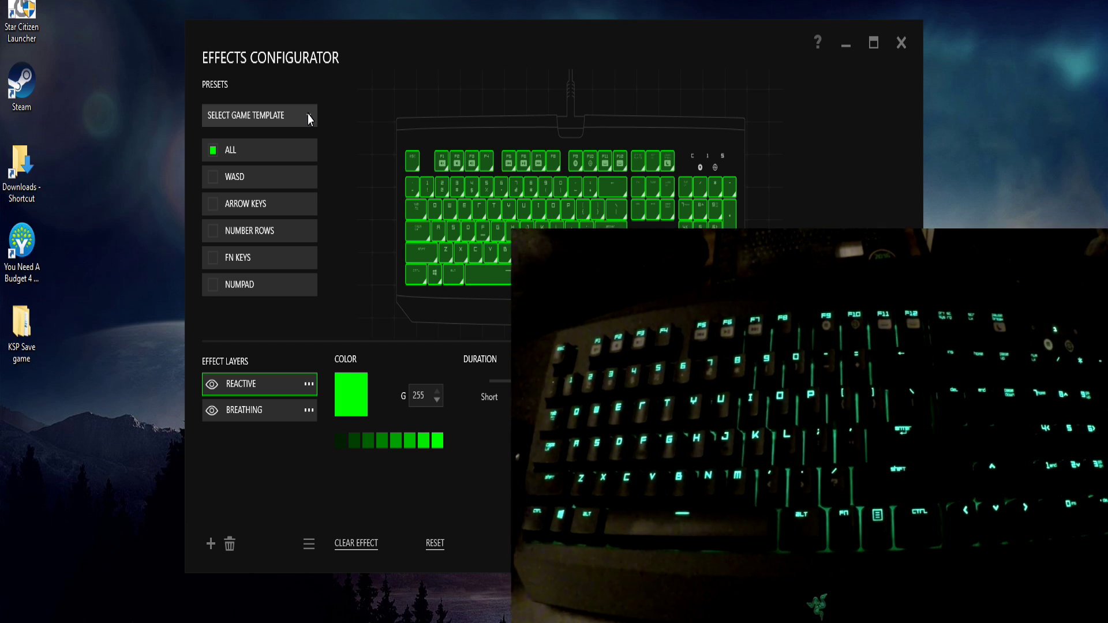
# - Close the Effects Configurator and try the Idle, Idle 2 - wave, then Surging/Breathing profiles
pyautogui.click(901, 43)
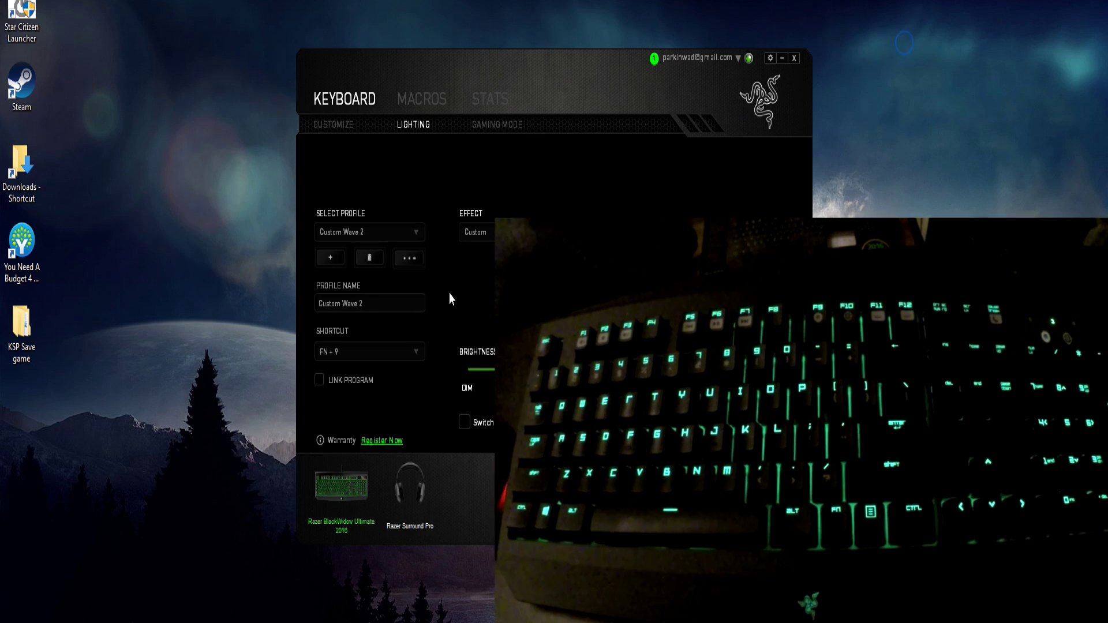
pyautogui.click(416, 232)
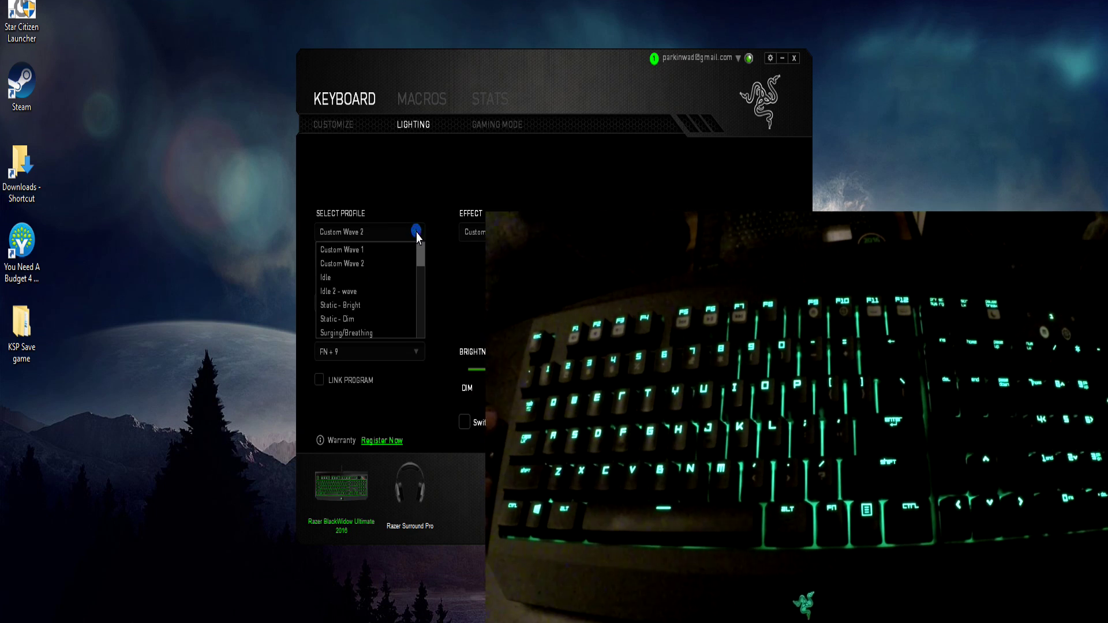
pyautogui.click(356, 280)
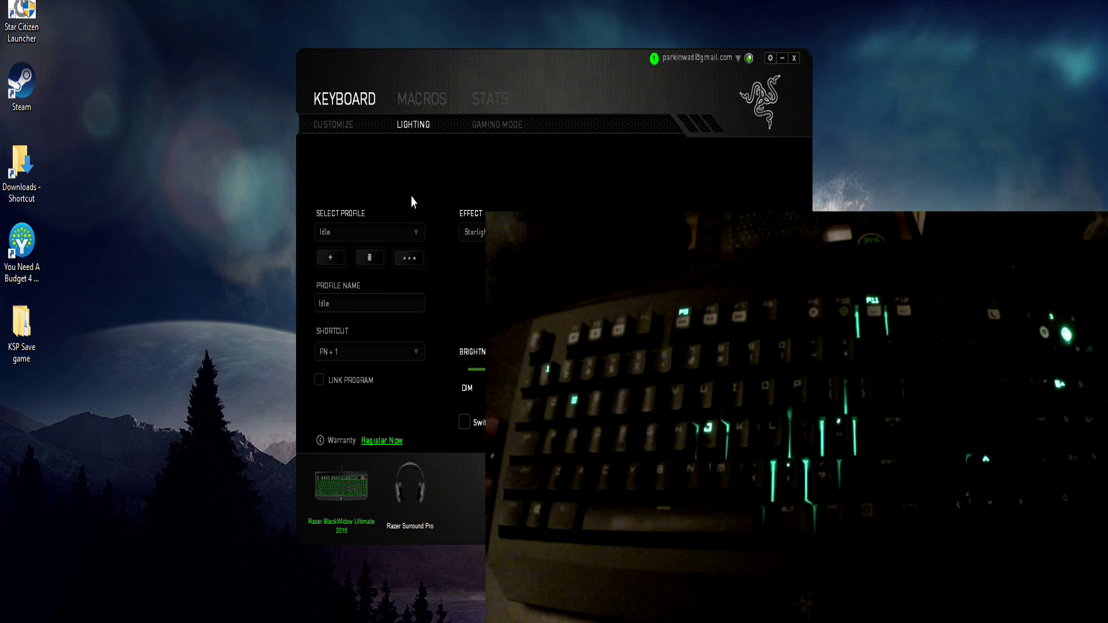
pyautogui.click(419, 232)
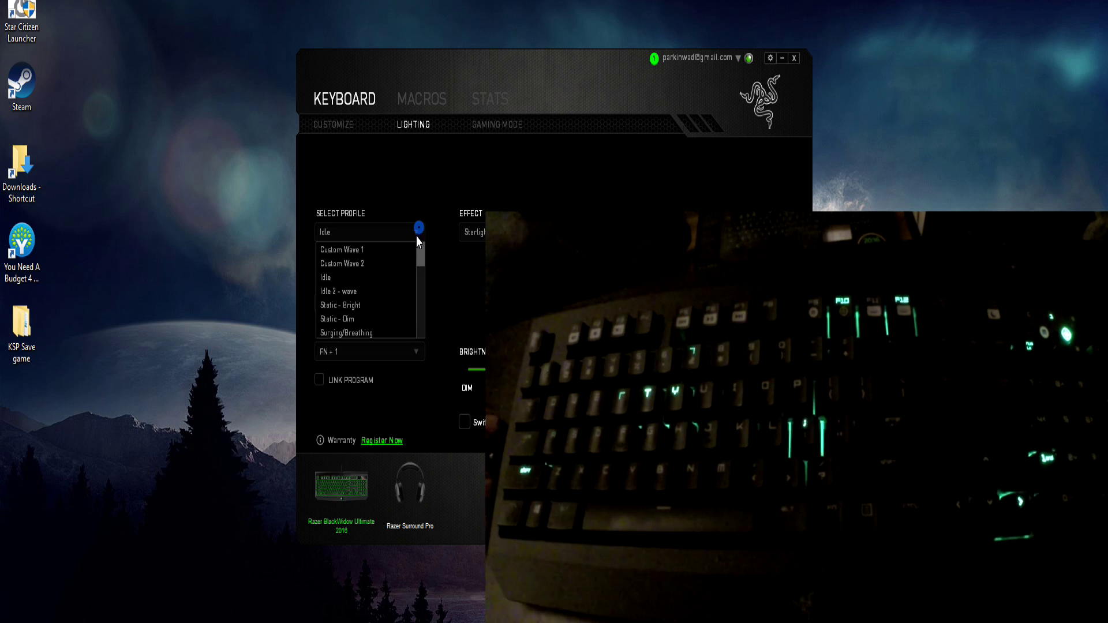
pyautogui.click(347, 292)
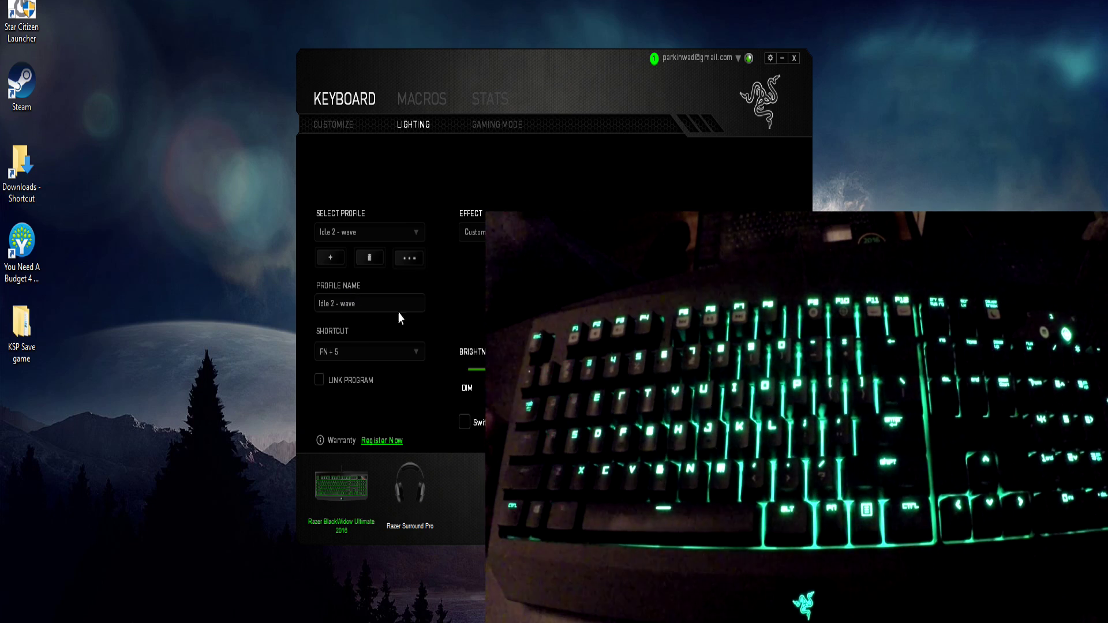
pyautogui.click(415, 225)
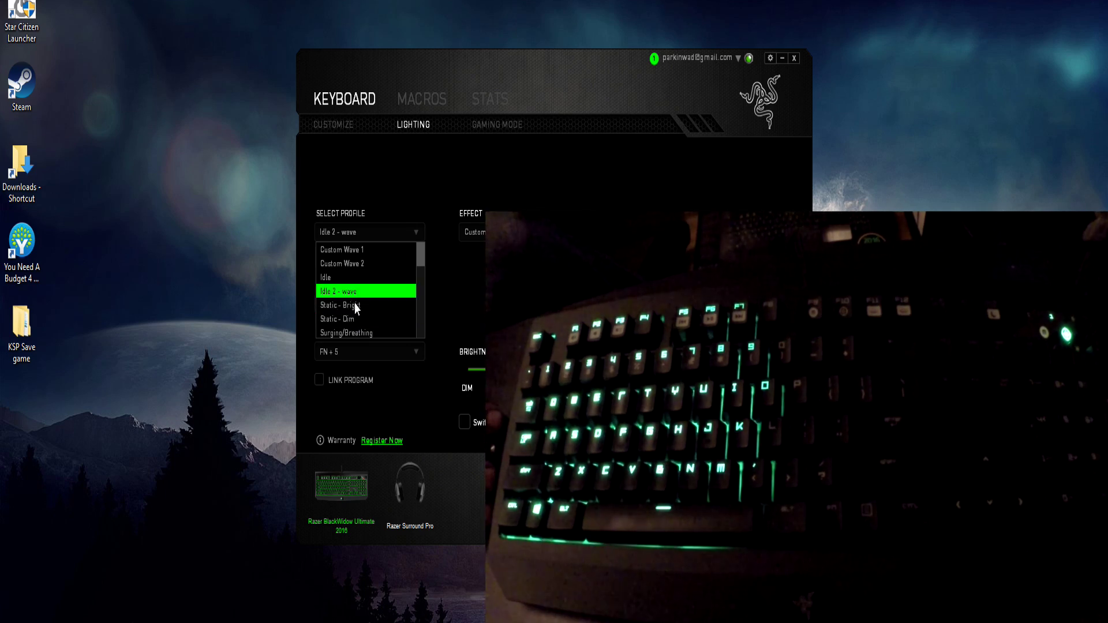
pyautogui.click(366, 334)
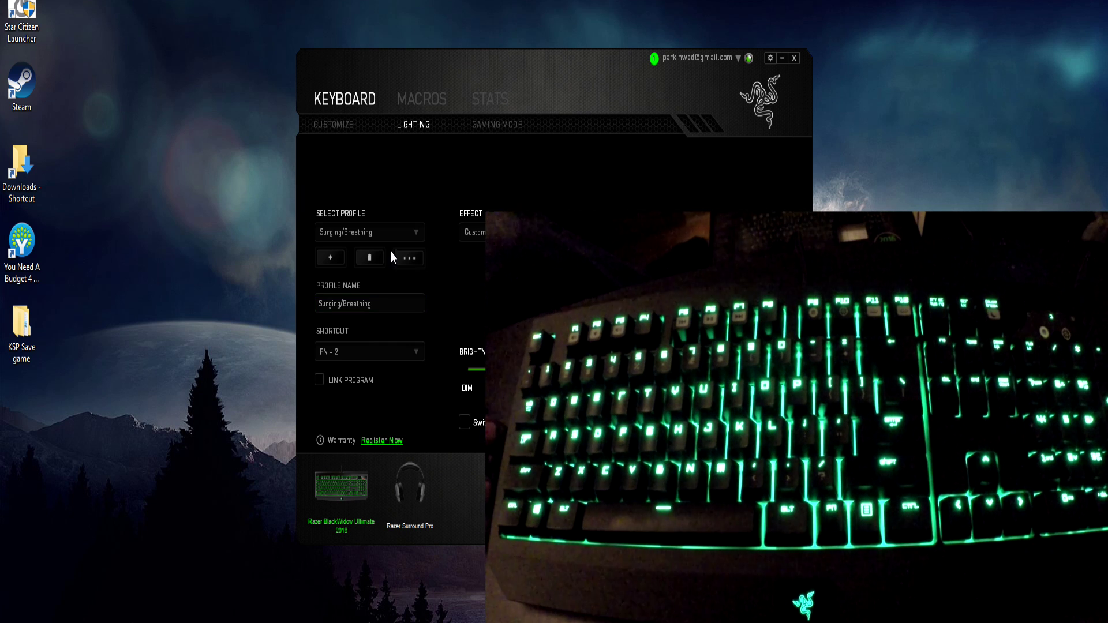
# - Scroll the profile list and switch to the Typing - Night profile (FN + 4)
pyautogui.click(412, 232)
pyautogui.scroll(-3, 352, 317)
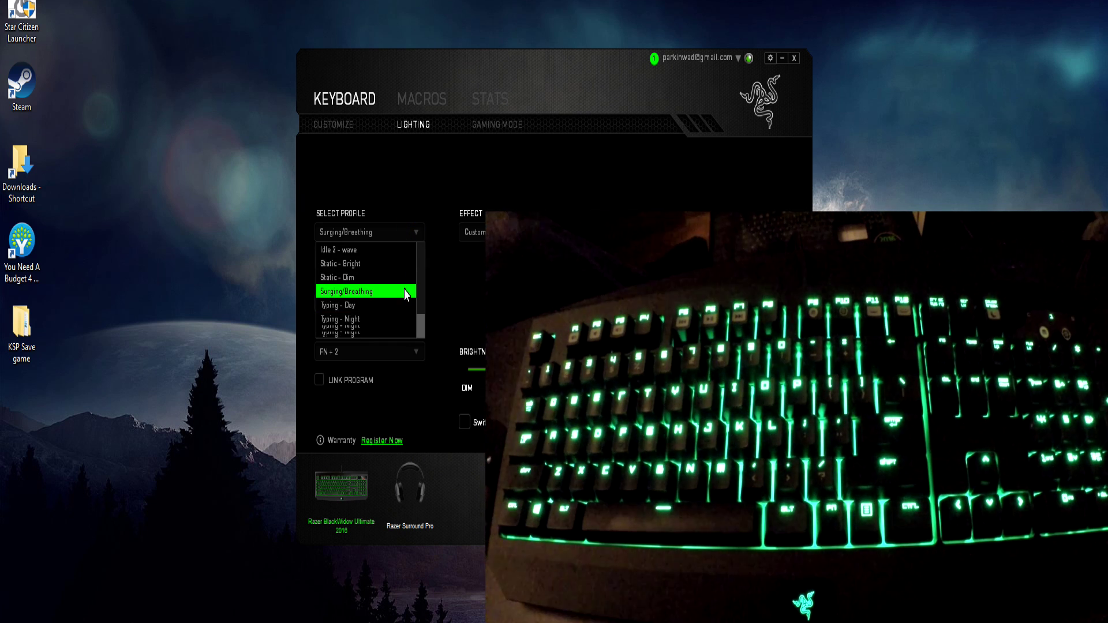
pyautogui.click(354, 319)
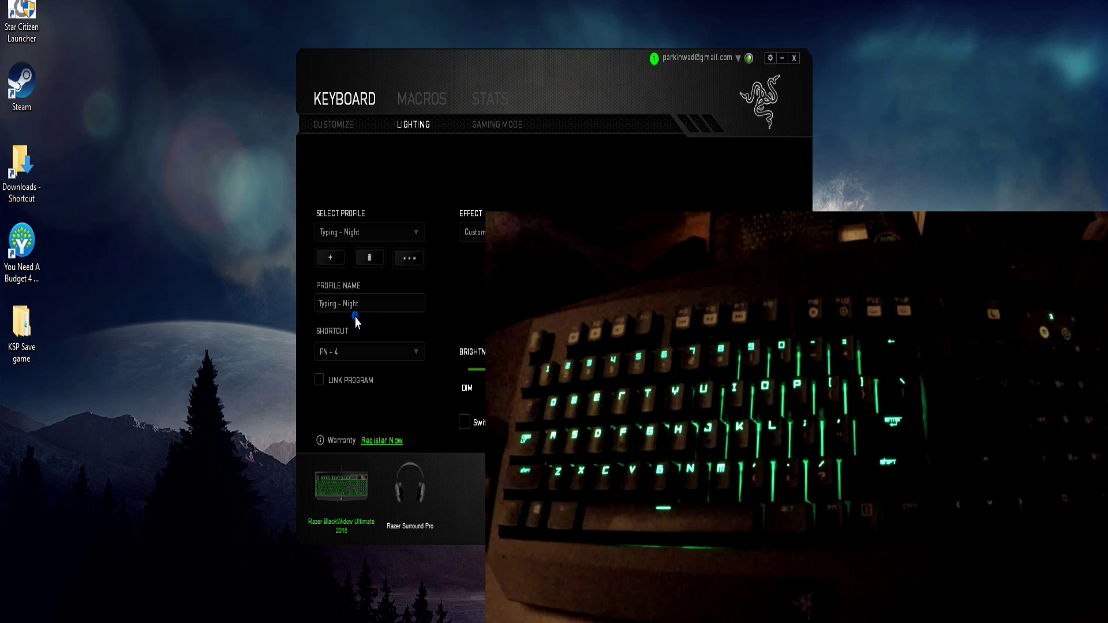